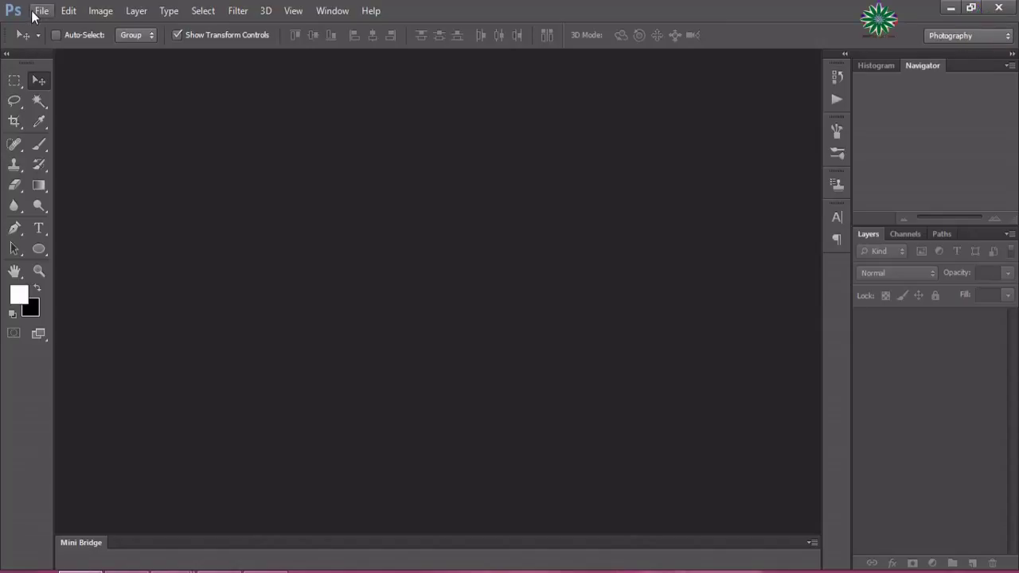
Open the girl-2156868 flower-field photo
left_click(40, 12)
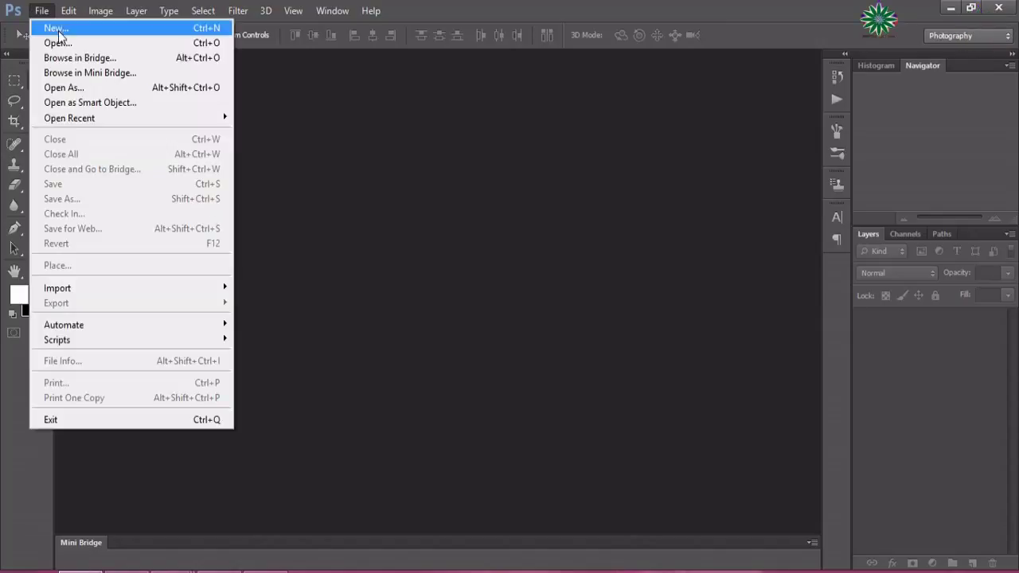
left_click(61, 40)
left_click(702, 99)
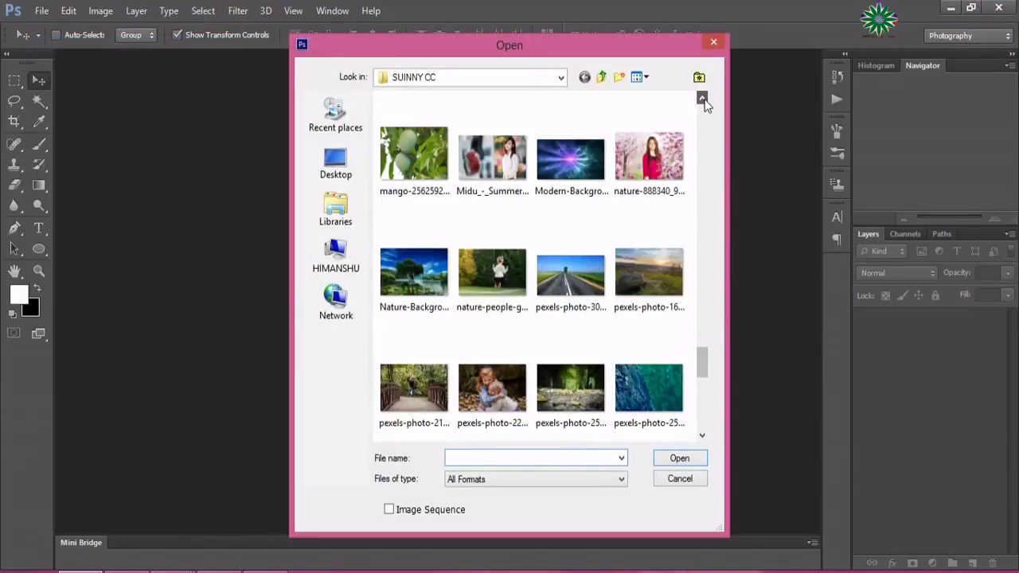
left_click(702, 99)
left_click(702, 99)
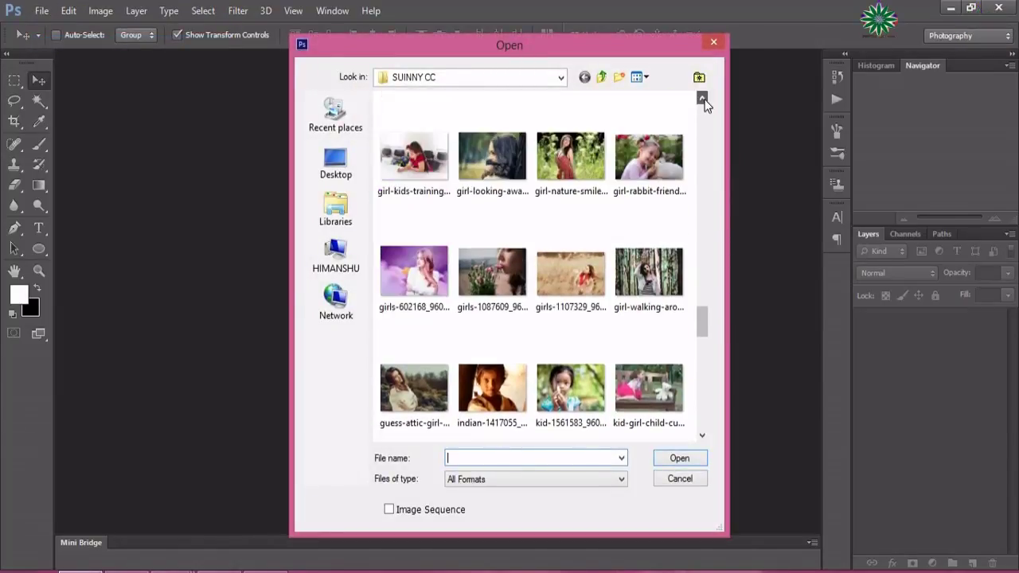
left_click(702, 100)
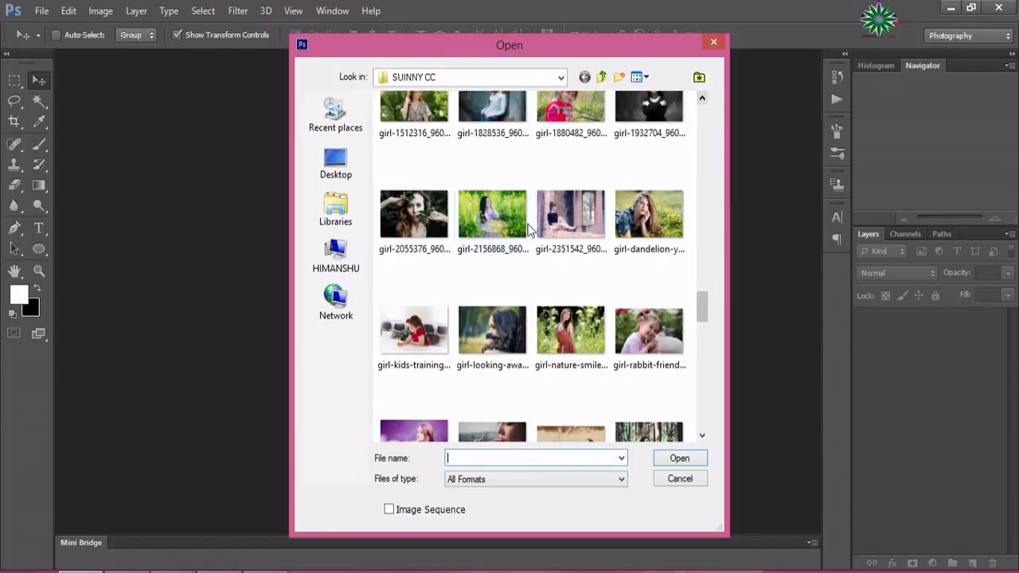
double_click(517, 225)
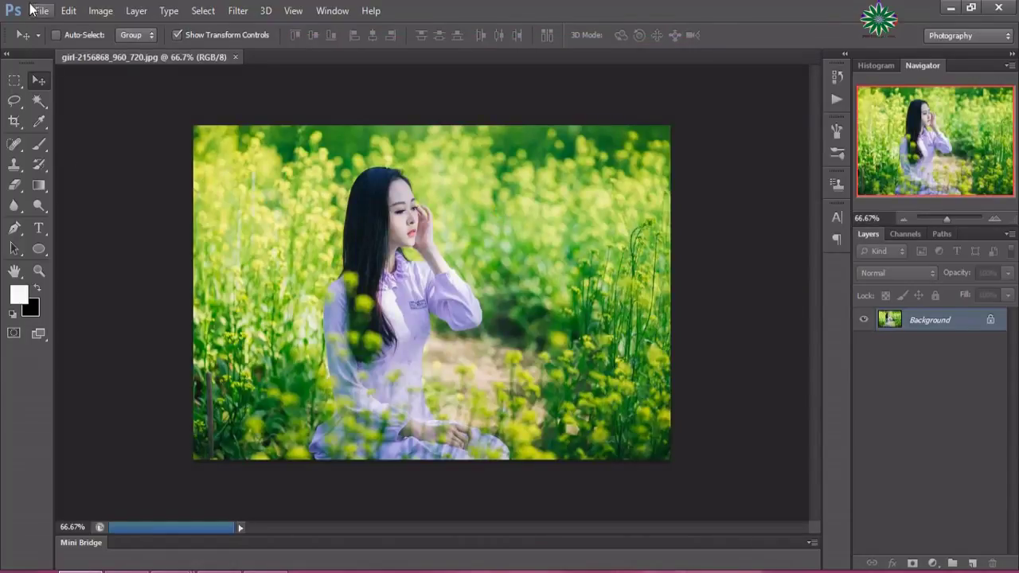
Open the butterfly Screenshot PNG from the Desktop as a second document
left_click(36, 10)
left_click(57, 44)
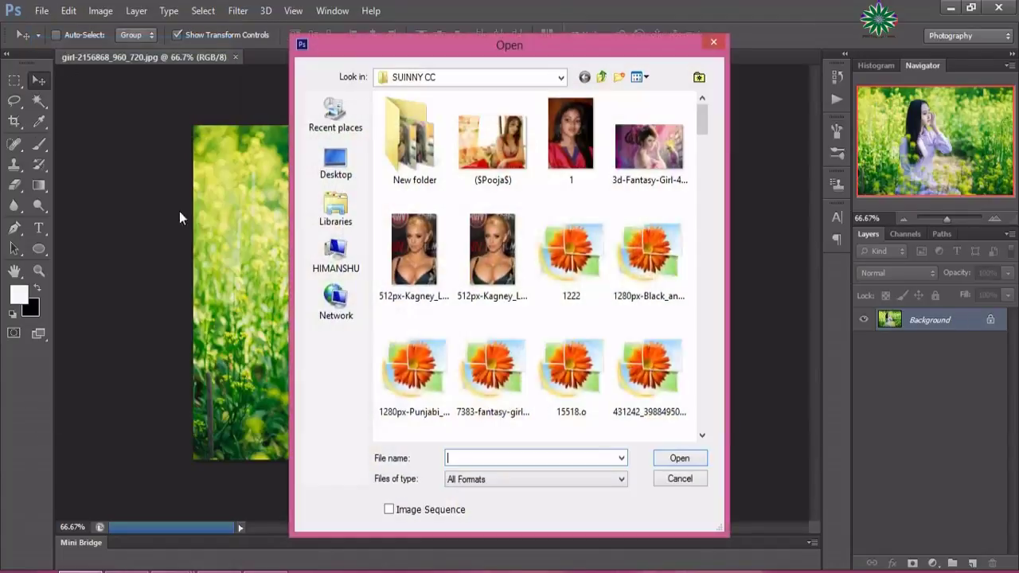
left_click(336, 163)
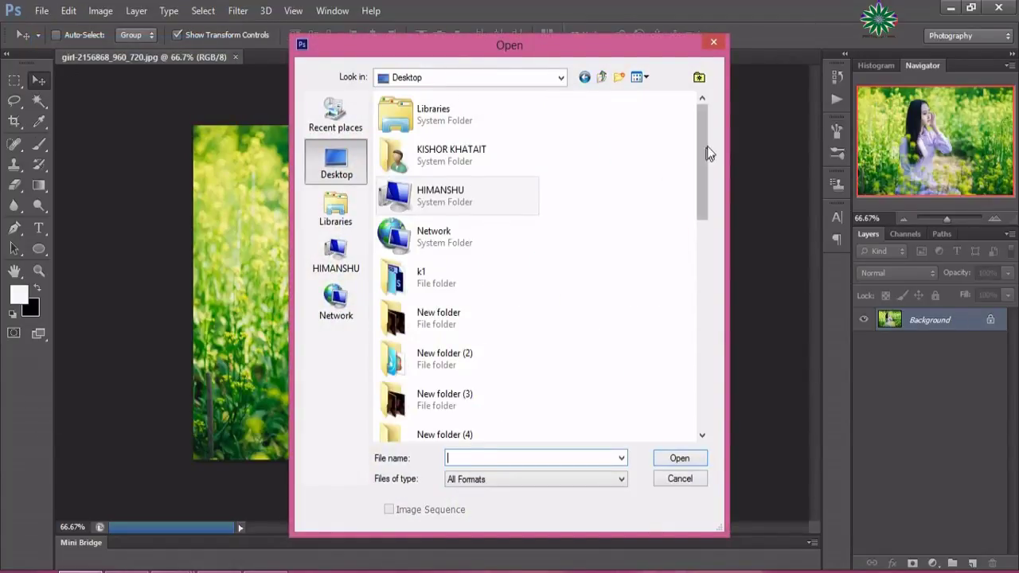
left_click_drag(701, 137, 706, 358)
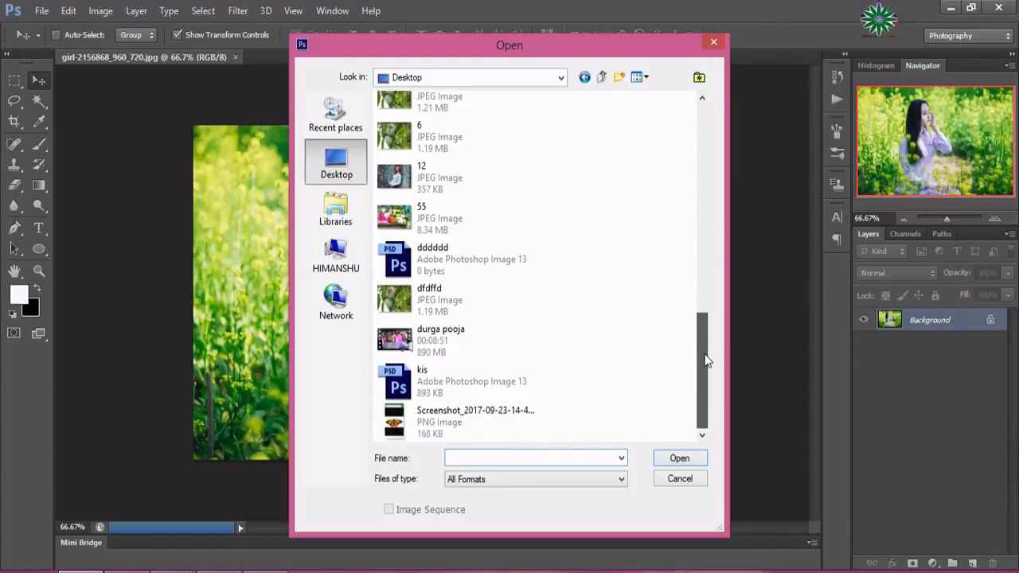
double_click(503, 422)
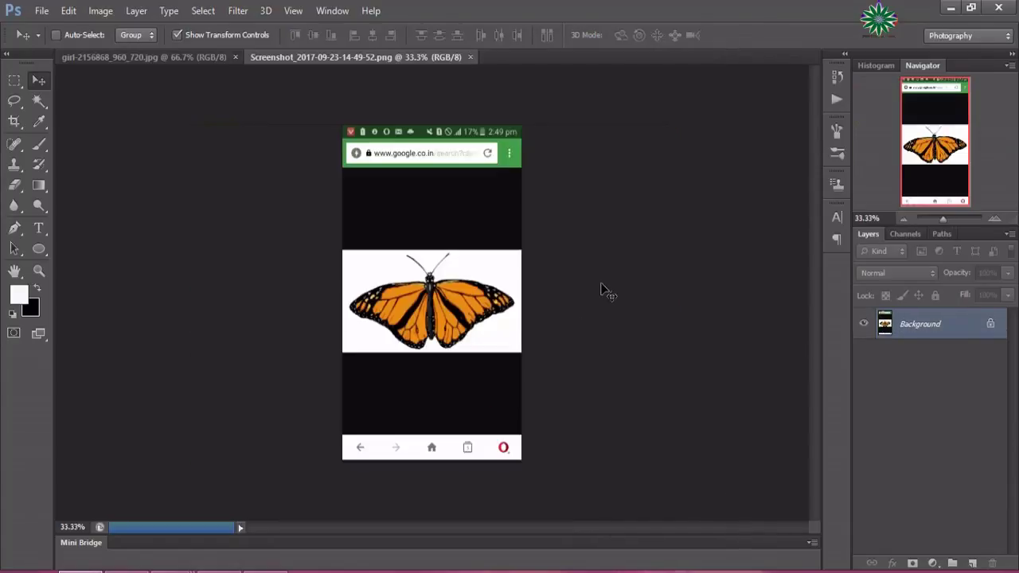
Zoom the butterfly screenshot to 200% and scroll down to its lower wings
key("z")
left_click(473, 295)
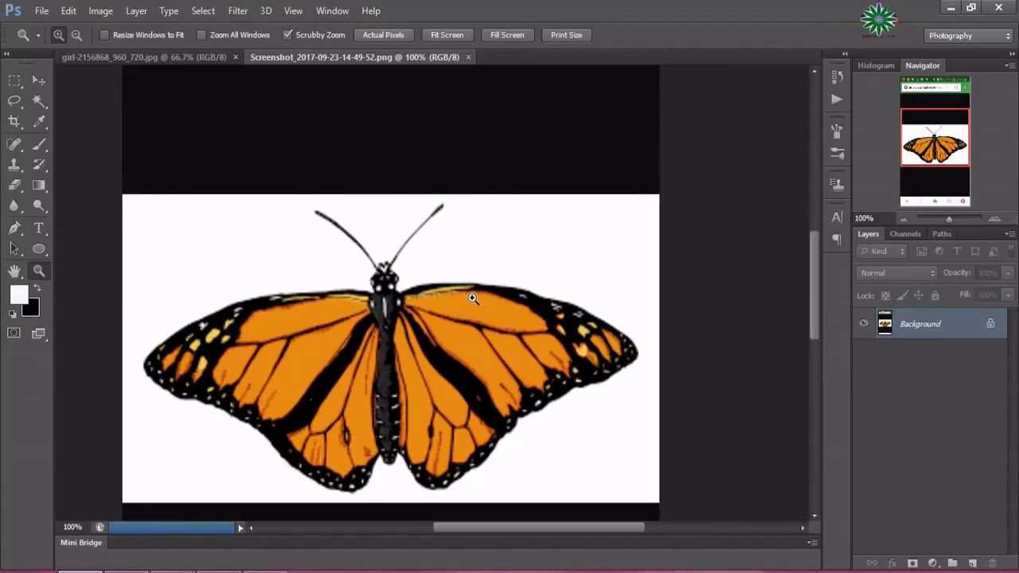
left_click(473, 298)
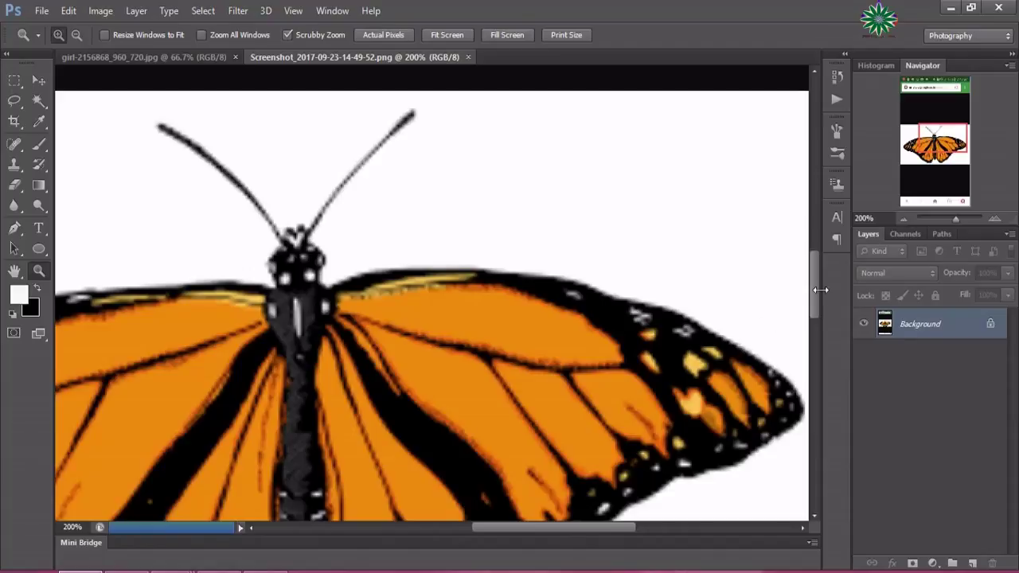
left_click_drag(814, 284, 816, 319)
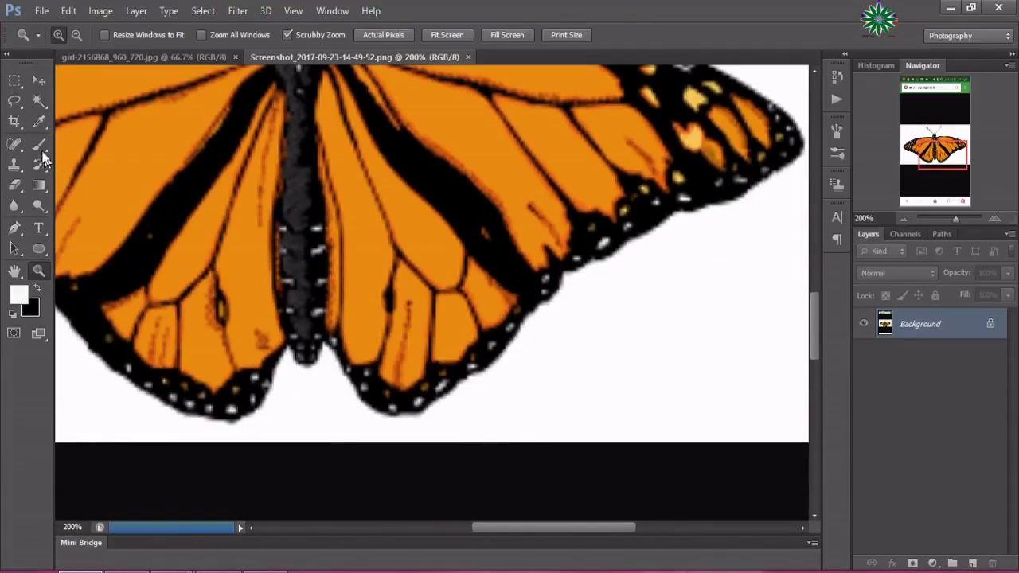
left_click(14, 229)
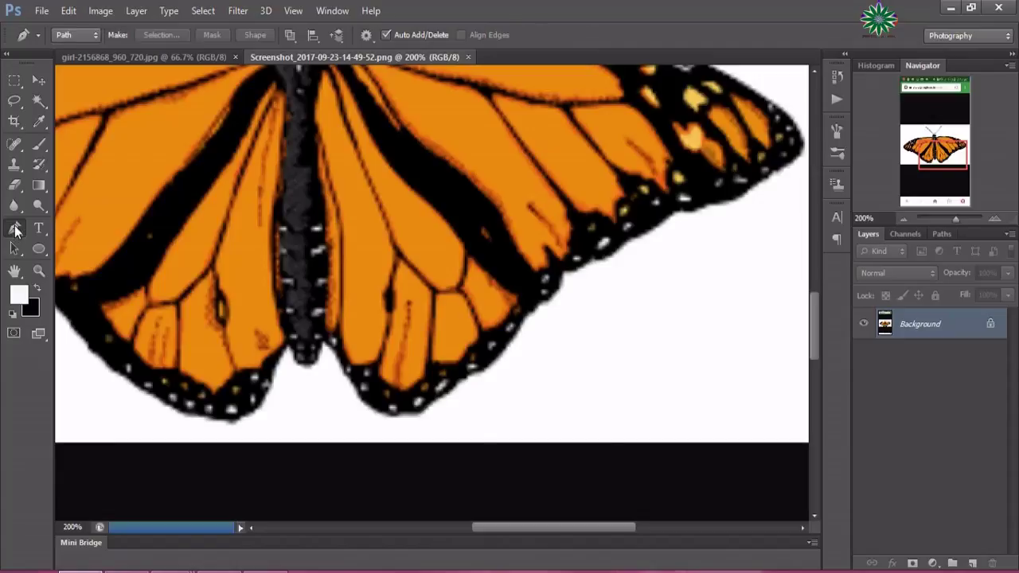
Place pen anchors along the lower wings and around the body's lower tip
left_click(258, 408)
left_click(269, 391)
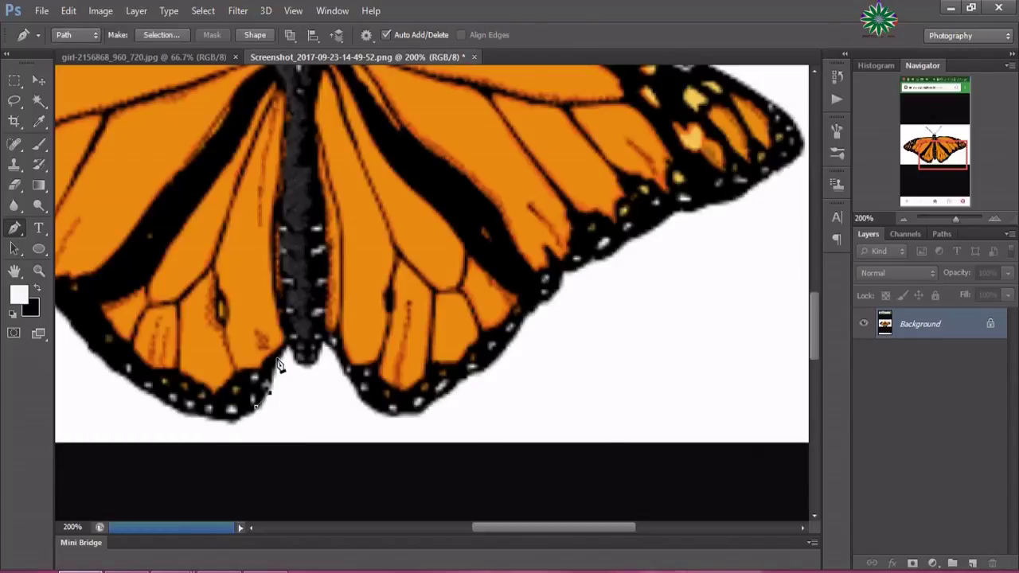
left_click(276, 358)
left_click(289, 349)
left_click(314, 363)
left_click(323, 344)
left_click(348, 370)
left_click(361, 399)
left_click(383, 417)
left_click(404, 416)
Trace the pen path up the right lower wing and along the right wing's outer edge
left_click(451, 391)
left_click(476, 373)
left_click(496, 355)
left_click(519, 331)
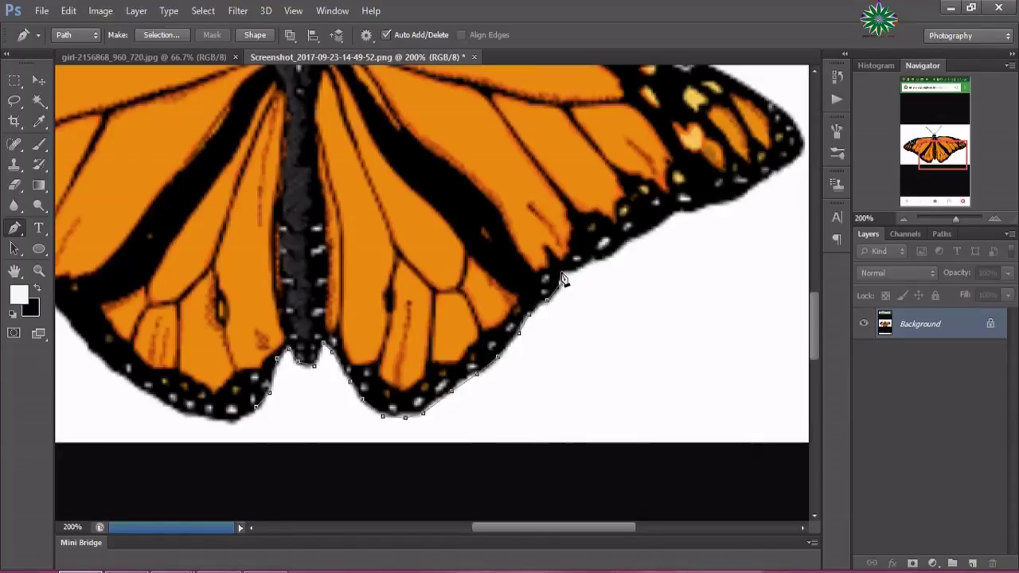
left_click(563, 273)
left_click(609, 257)
left_click(658, 226)
left_click(679, 211)
left_click(699, 209)
left_click(721, 205)
left_click(746, 195)
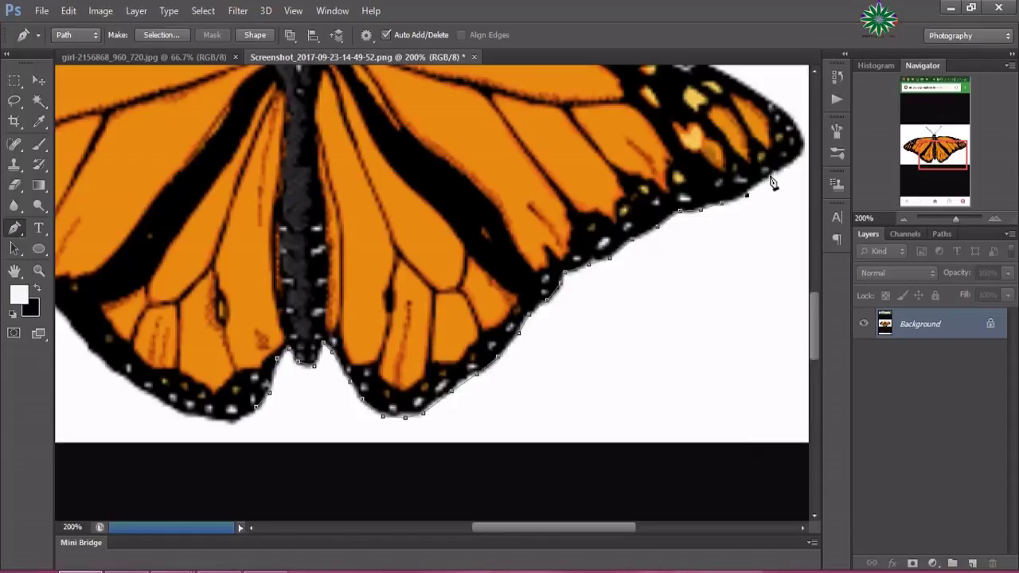
left_click(771, 177)
Extend the path to the right wing tip and back along its upper edge
left_click(769, 102)
left_click_drag(813, 312, 810, 277)
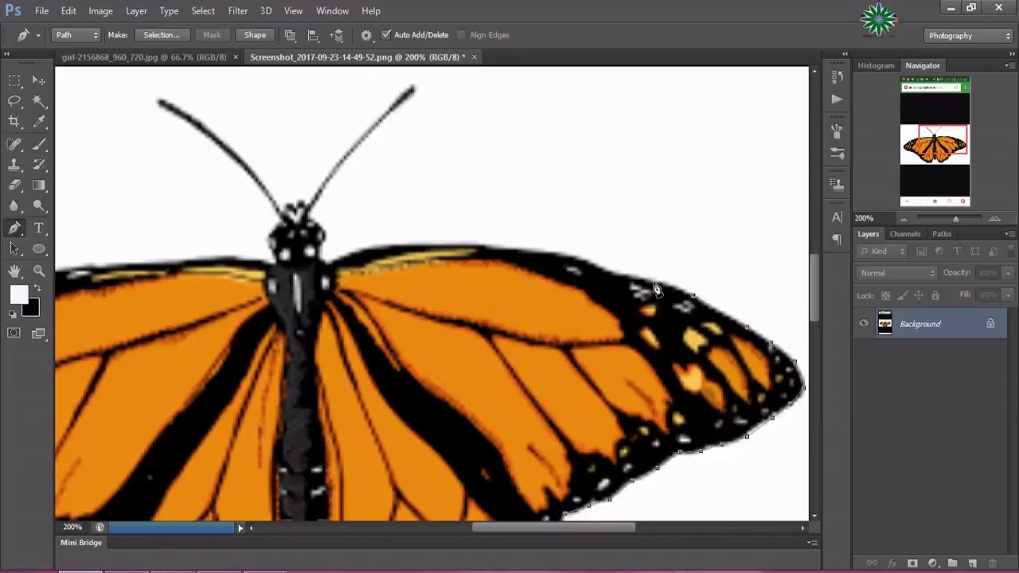
left_click(623, 276)
left_click(591, 263)
left_click(536, 253)
Continue the path along the right wing's top edge to the antenna base
left_click(478, 248)
left_click(439, 246)
left_click(392, 248)
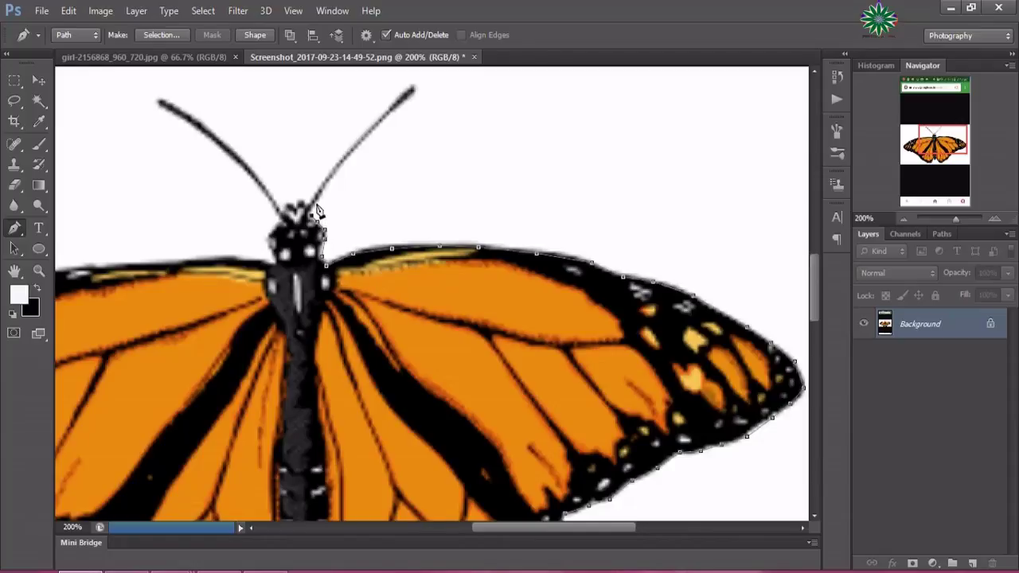
left_click(315, 203)
Trace up the right antenna to its tip and back down, then pan left
left_click(331, 179)
left_click(363, 140)
left_click(381, 122)
left_click(397, 106)
left_click(412, 86)
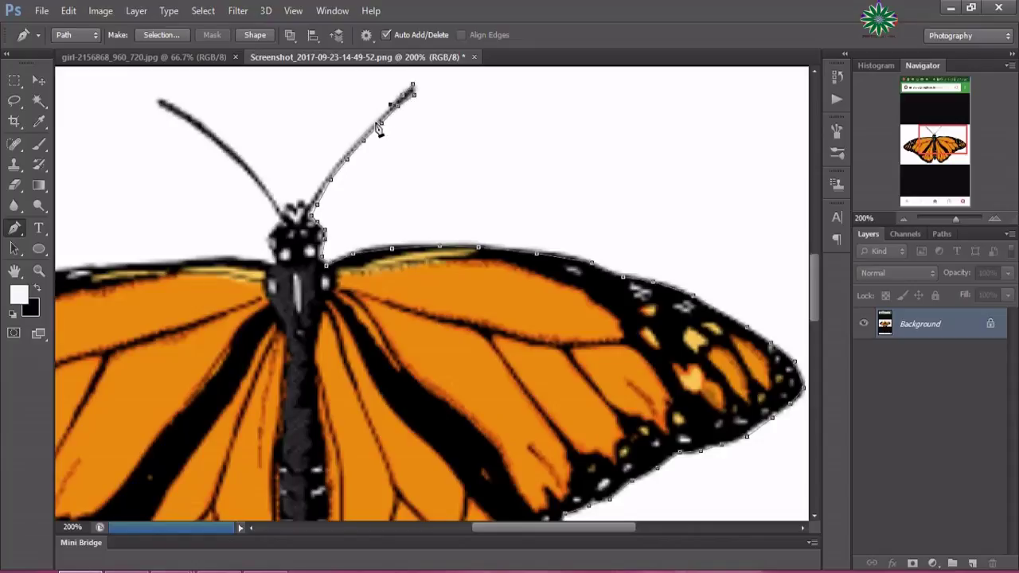
left_click(379, 123)
scroll(354, 155, "left", 5)
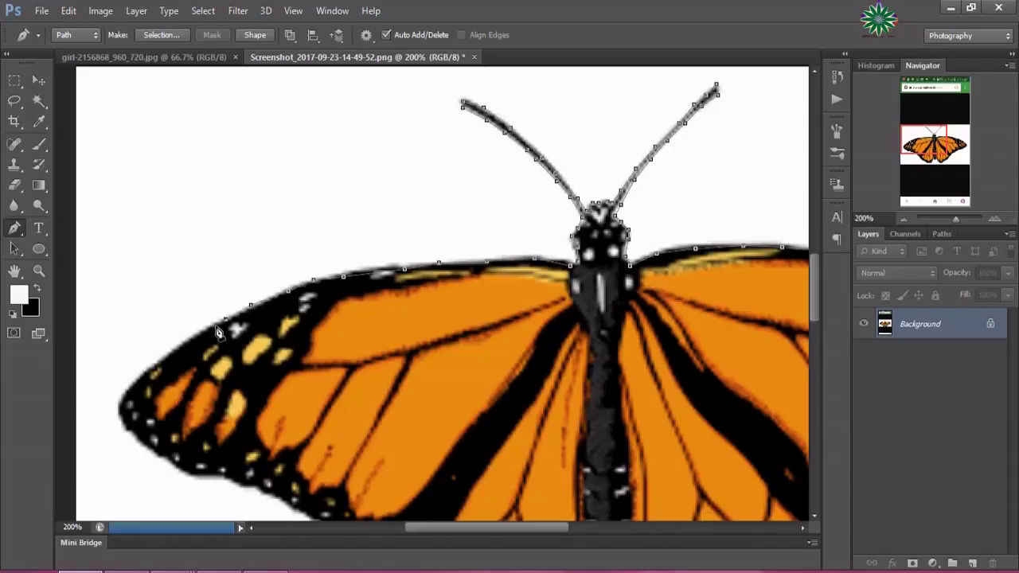
Trace the pen path down the left wing's outer edge
left_click(165, 356)
left_click(145, 370)
left_click(130, 389)
left_click(121, 405)
left_click(121, 423)
left_click(137, 440)
Trace along the left lower wing and close the path at its starting point
left_click(157, 455)
left_click(183, 472)
left_click(203, 479)
left_click(261, 488)
left_click(276, 498)
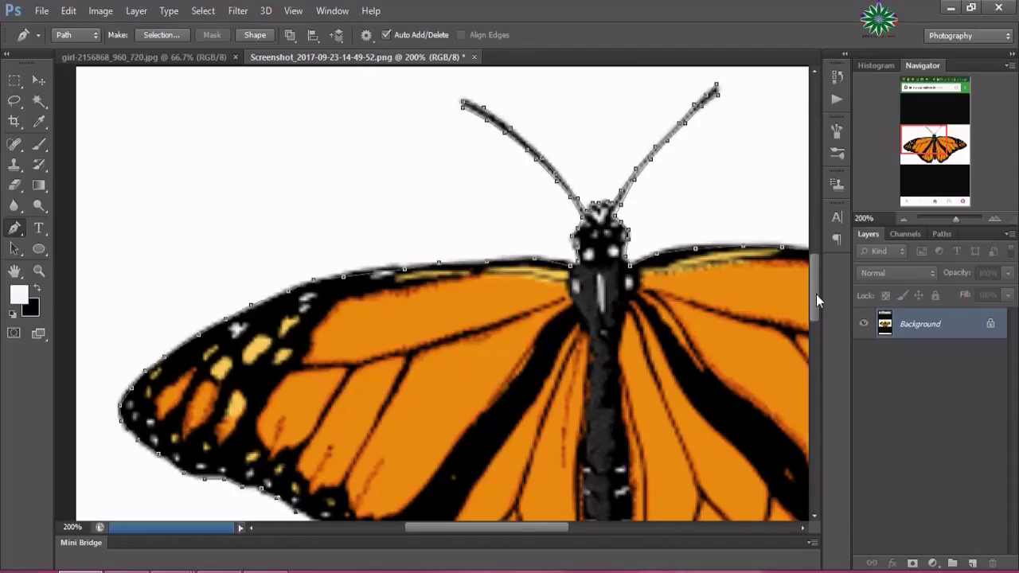
left_click_drag(815, 294, 813, 327)
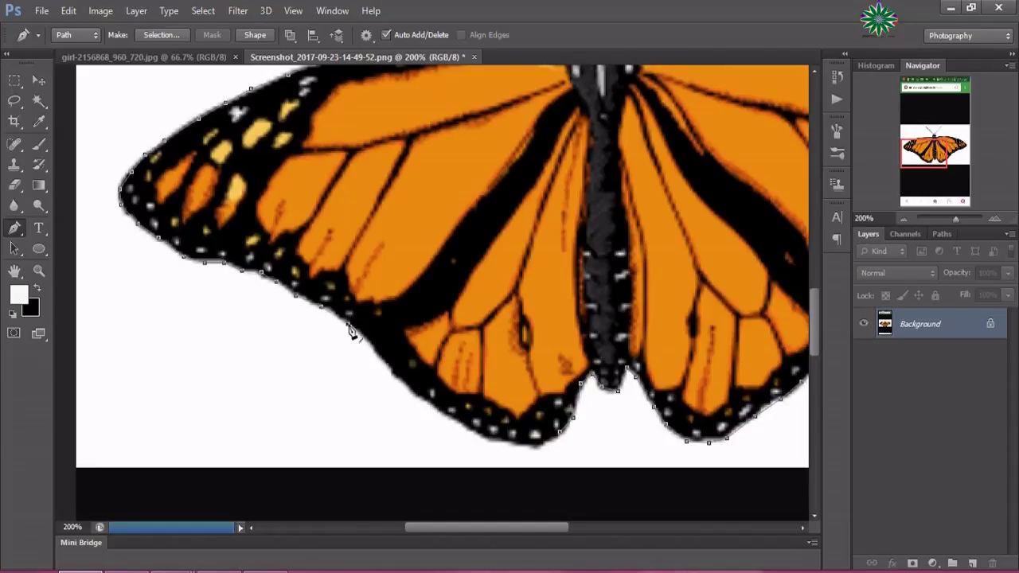
left_click(388, 369)
left_click(405, 388)
left_click(465, 425)
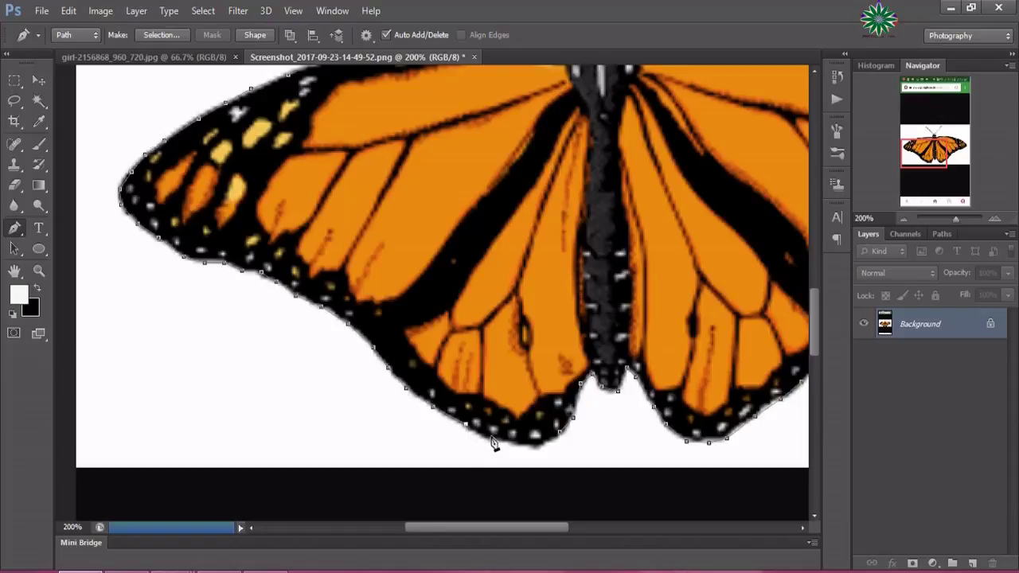
left_click(521, 446)
Convert the butterfly path into a selection and return to the girl photo
key("ctrl+Return")
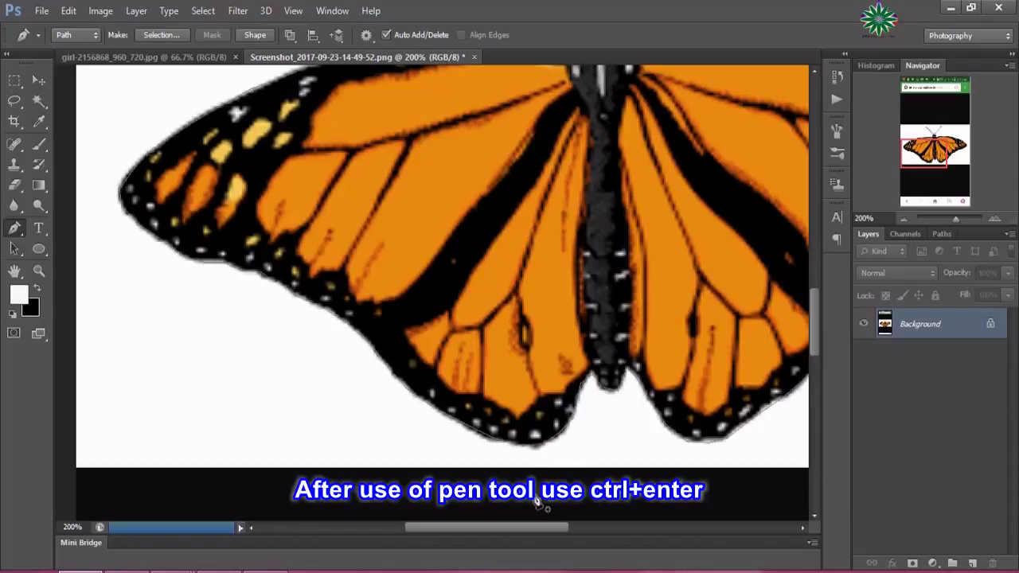
key("ctrl+Return")
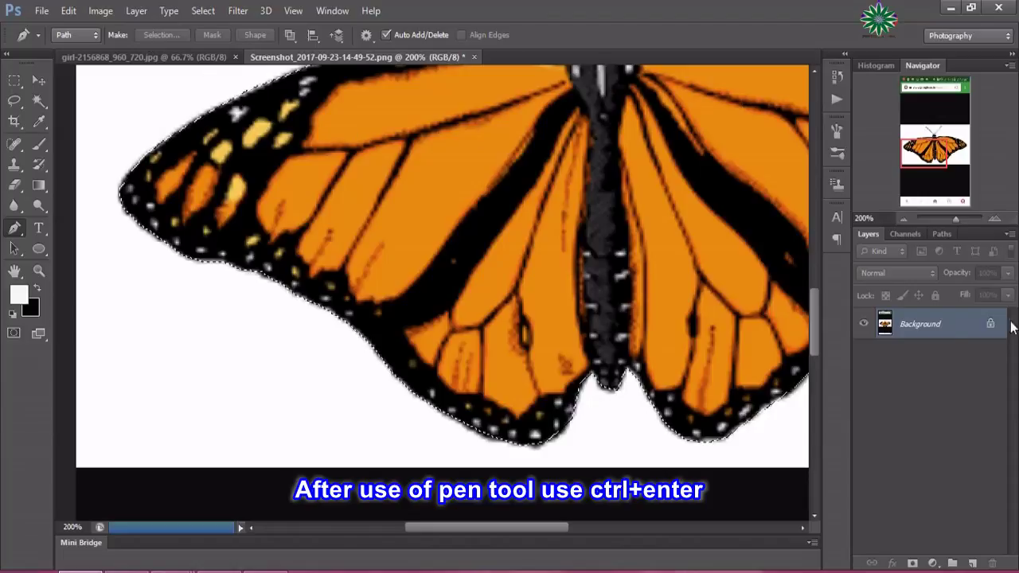
left_click(164, 59)
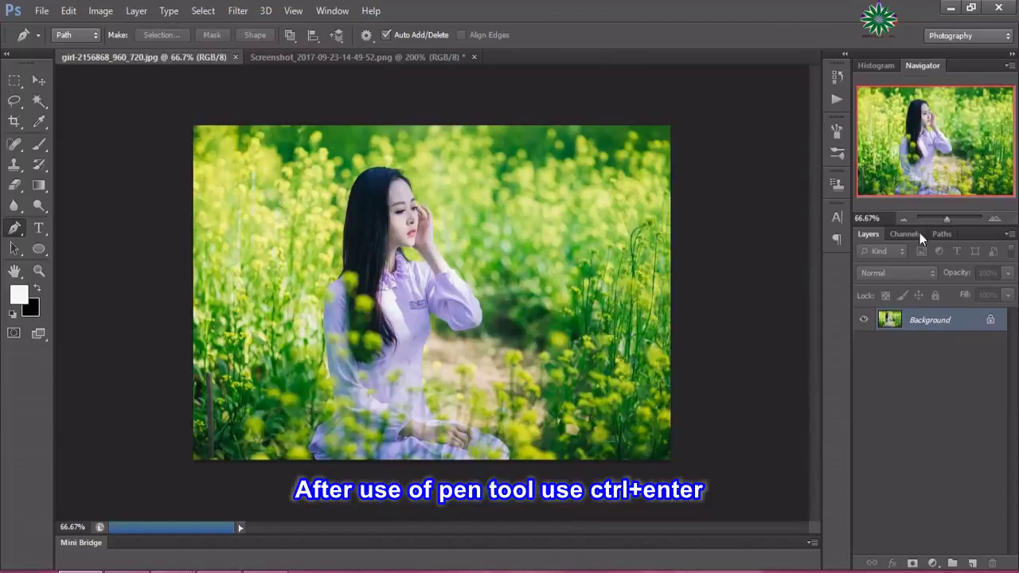
Duplicate the Background layer as 'Background copy'
left_click_drag(964, 327, 985, 443)
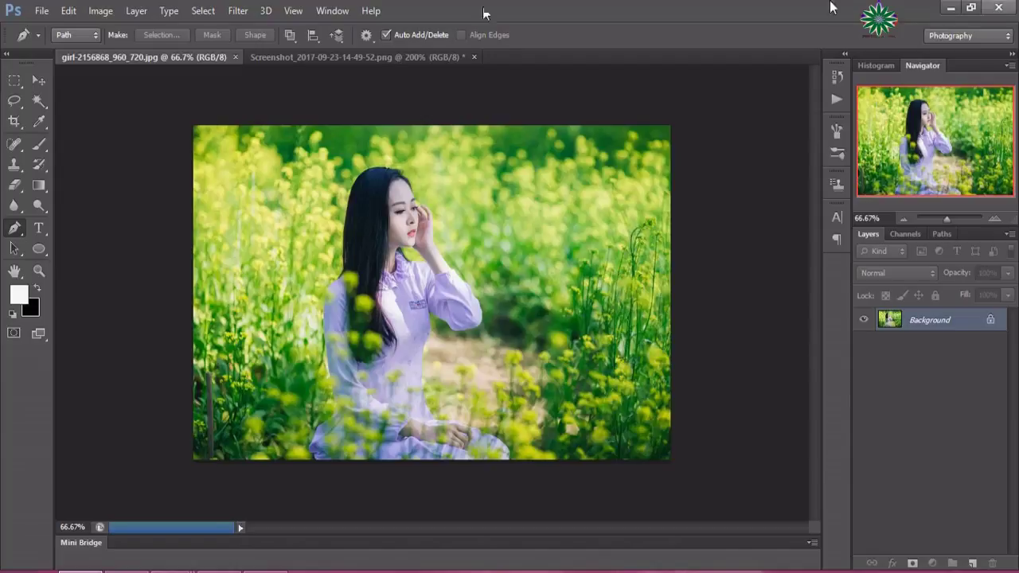
left_click_drag(955, 326, 987, 389)
left_click_drag(963, 322, 969, 489)
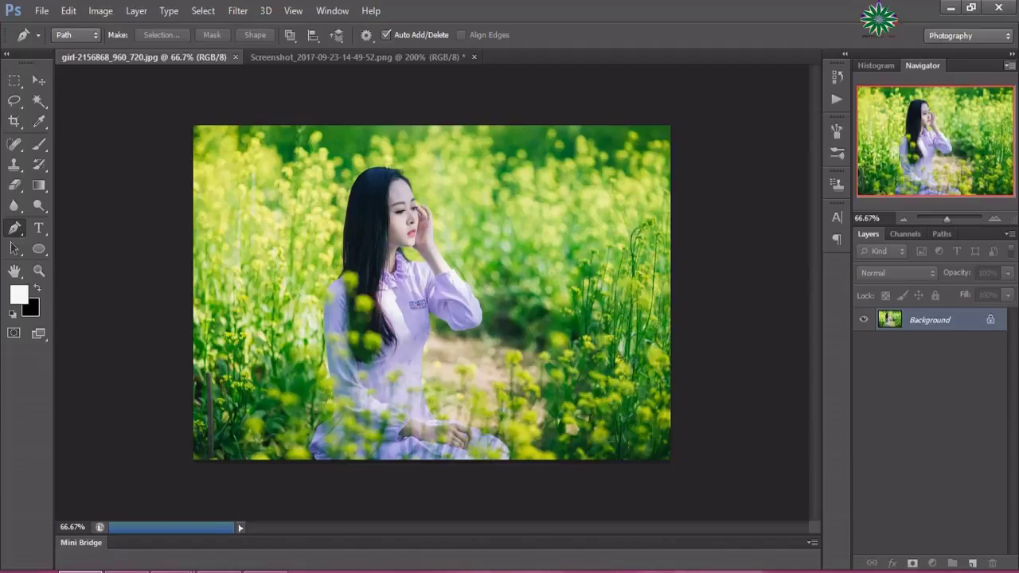
left_click_drag(978, 323, 972, 564)
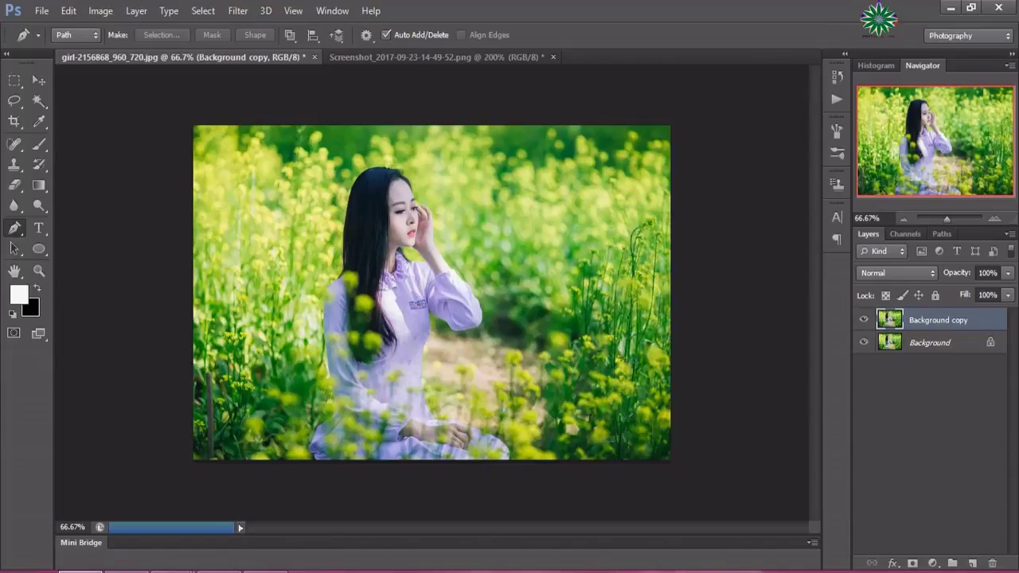
Add a Gradient Fill layer using the Red, Green preset, linear at 90°
left_click(933, 563)
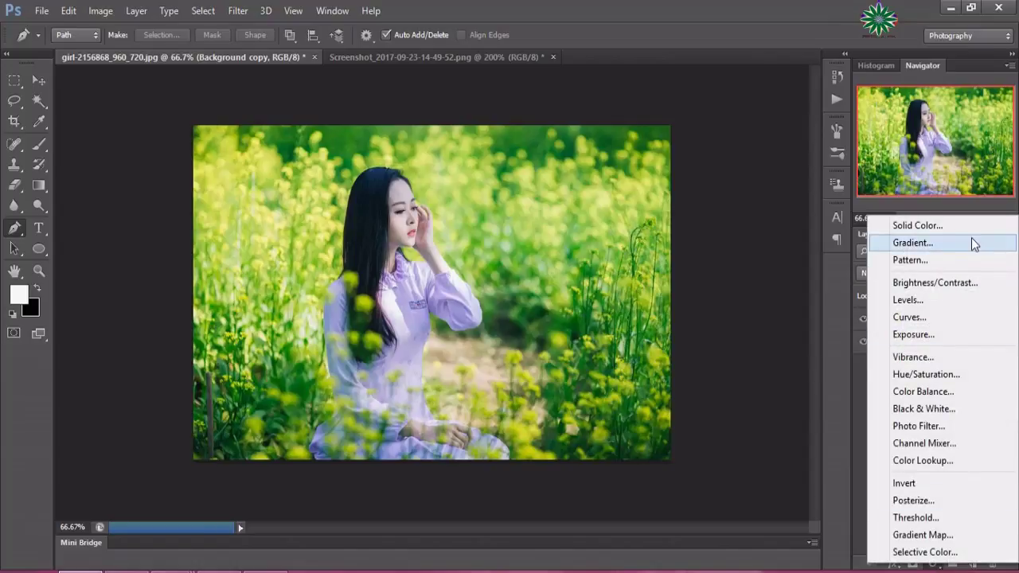
left_click(971, 239)
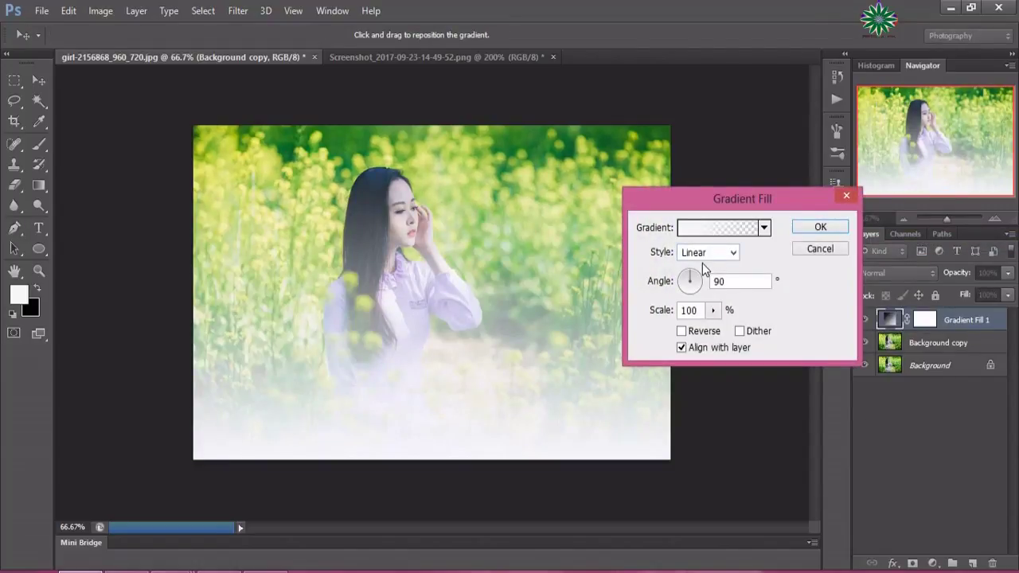
left_click(721, 229)
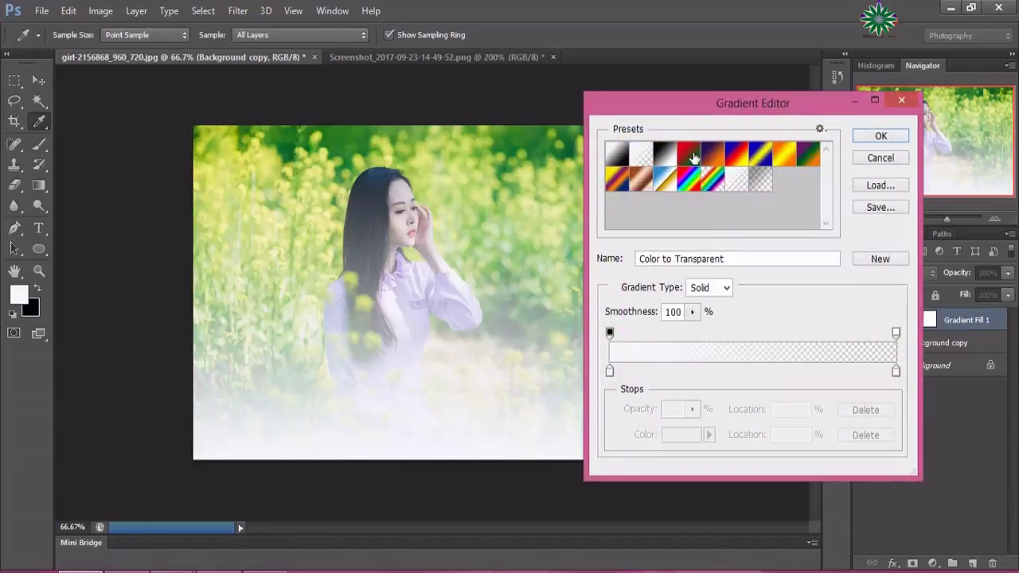
left_click(695, 157)
double_click(694, 157)
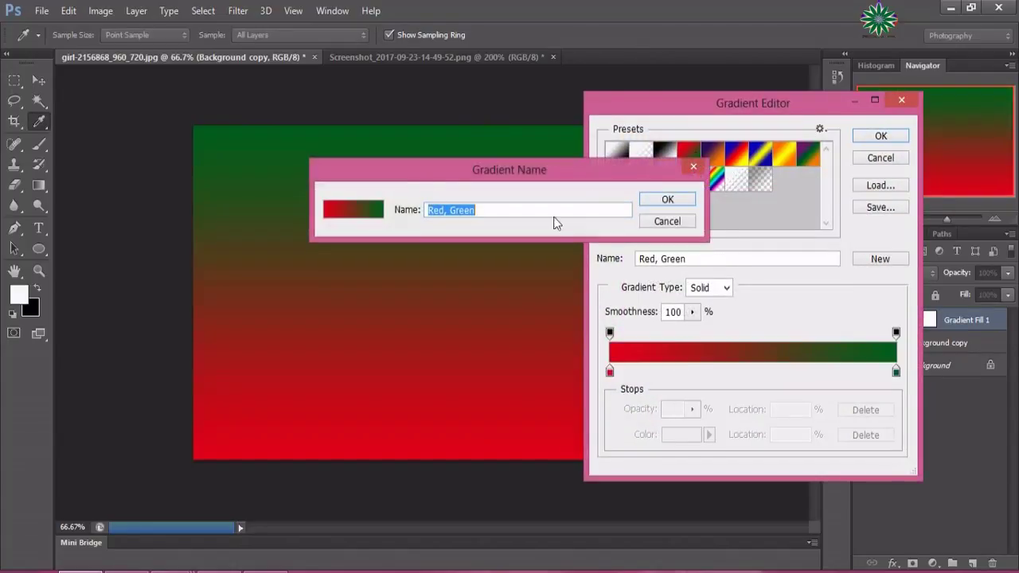
left_click(659, 220)
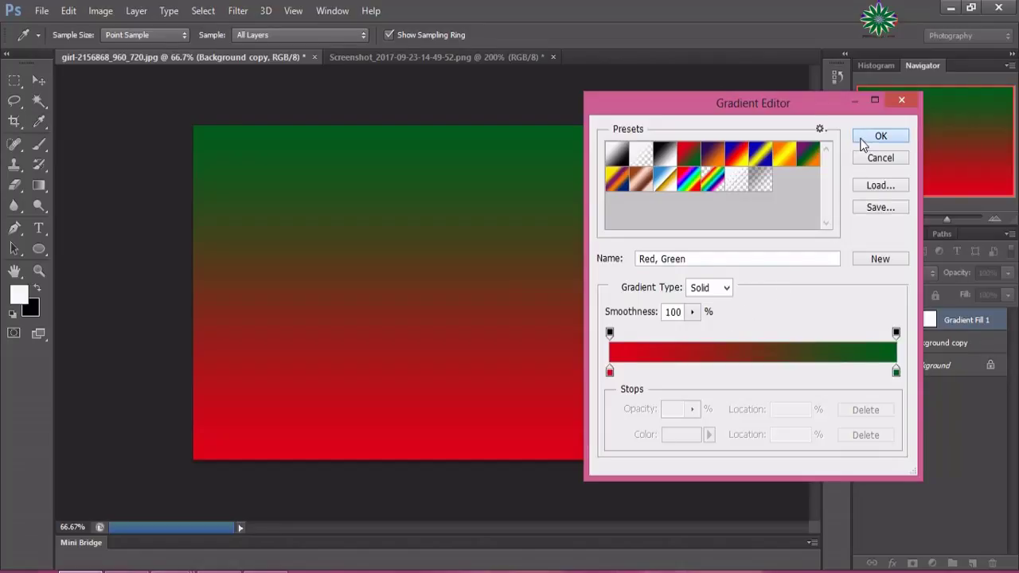
left_click(869, 138)
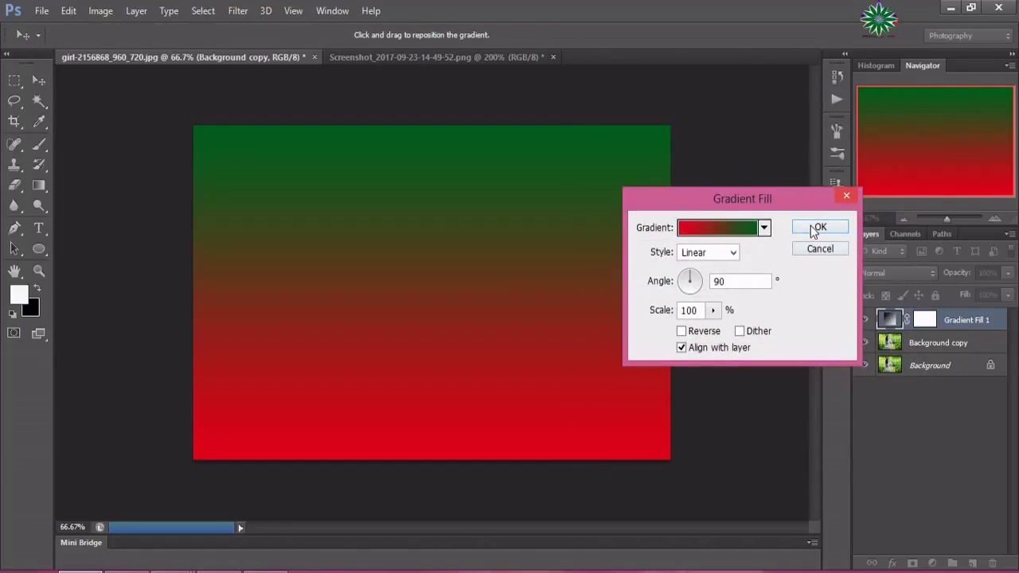
left_click(820, 226)
Set the Gradient Fill layer to Overlay blend mode at 38% opacity
left_click(892, 271)
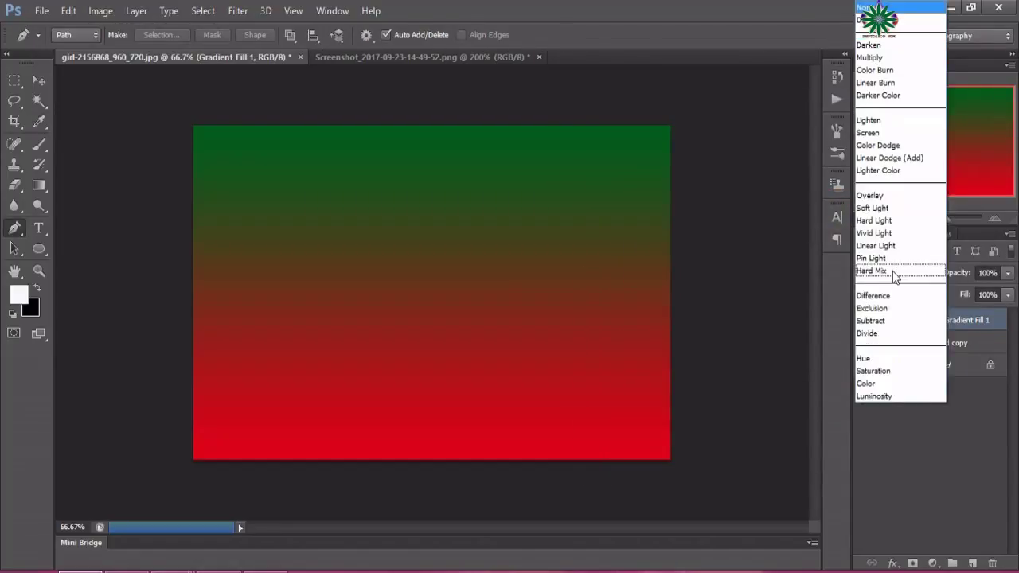
left_click(881, 194)
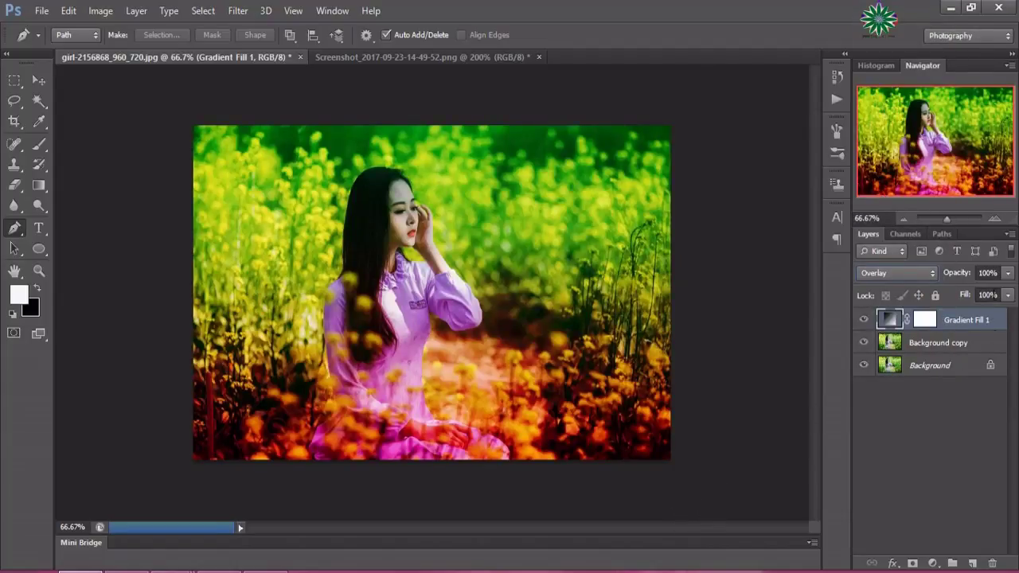
left_click(1007, 273)
left_click_drag(1008, 294, 956, 295)
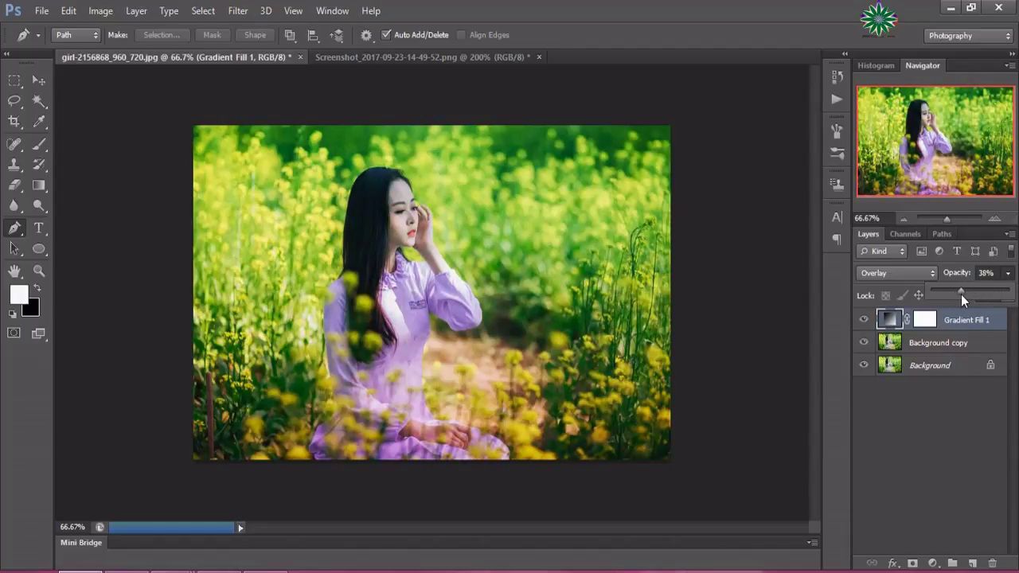
Select the gradient's mask with the Brush tool, test Screen, then revert to Overlay
left_click(925, 319)
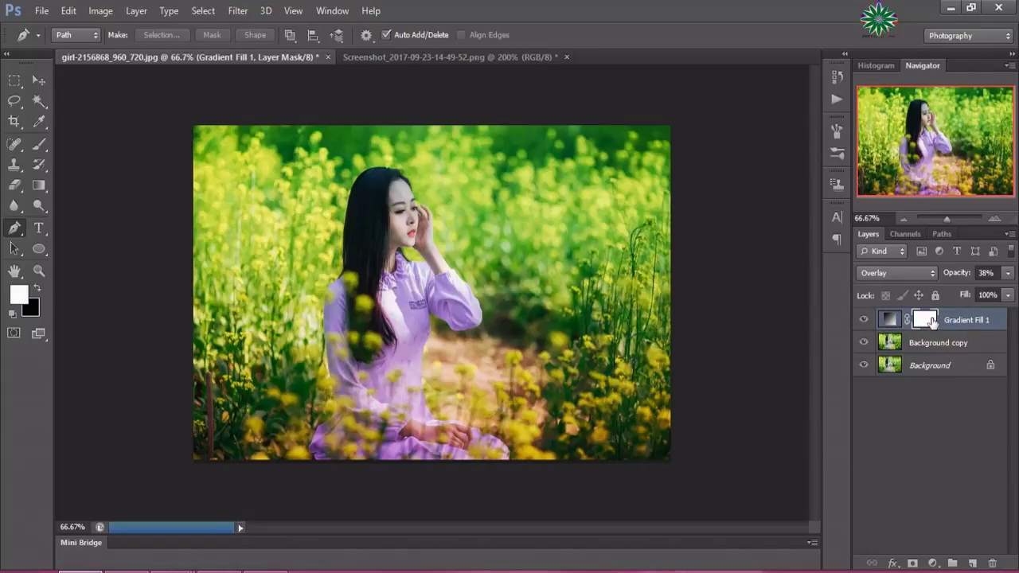
left_click(39, 146)
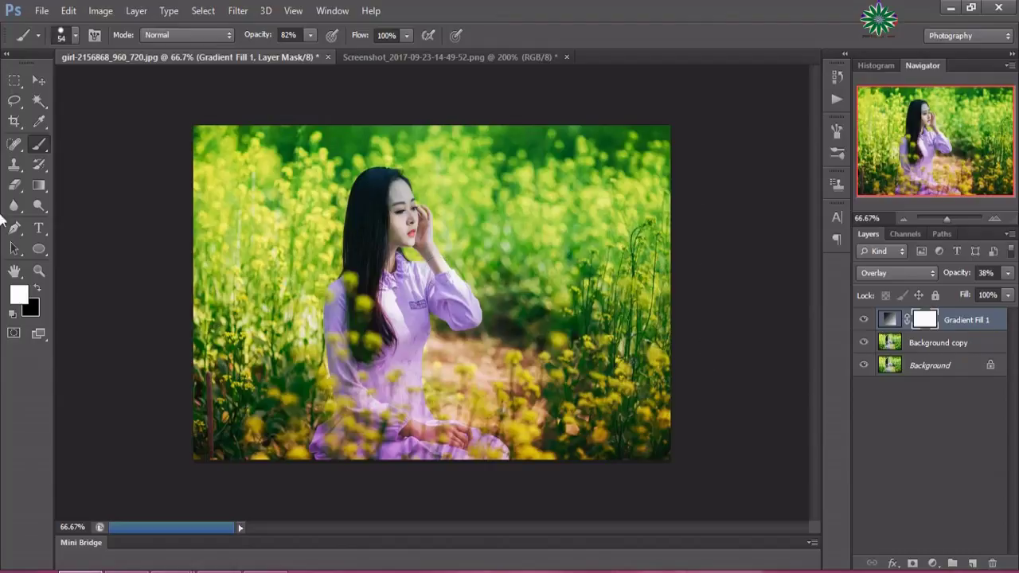
left_click(898, 274)
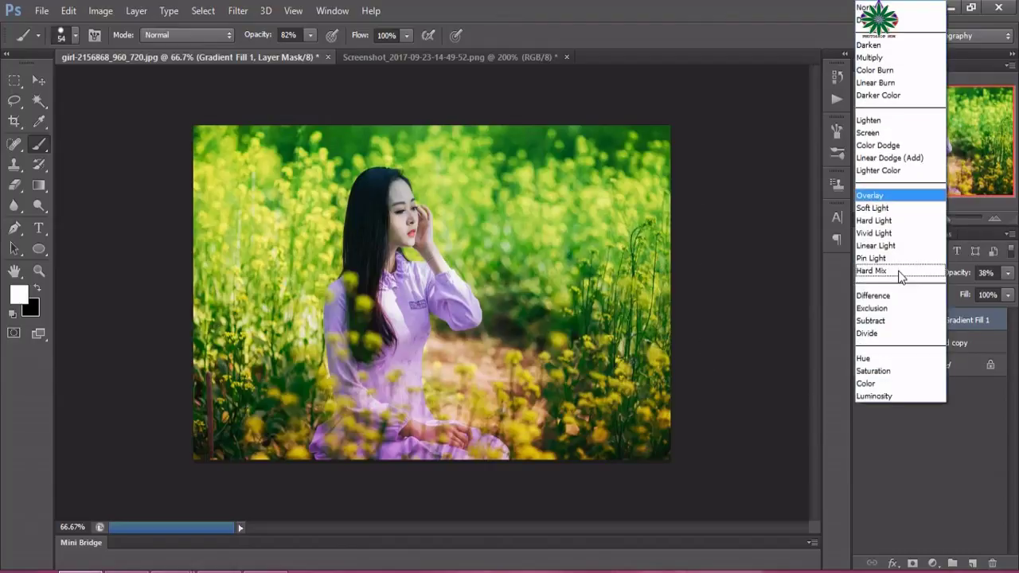
left_click(878, 131)
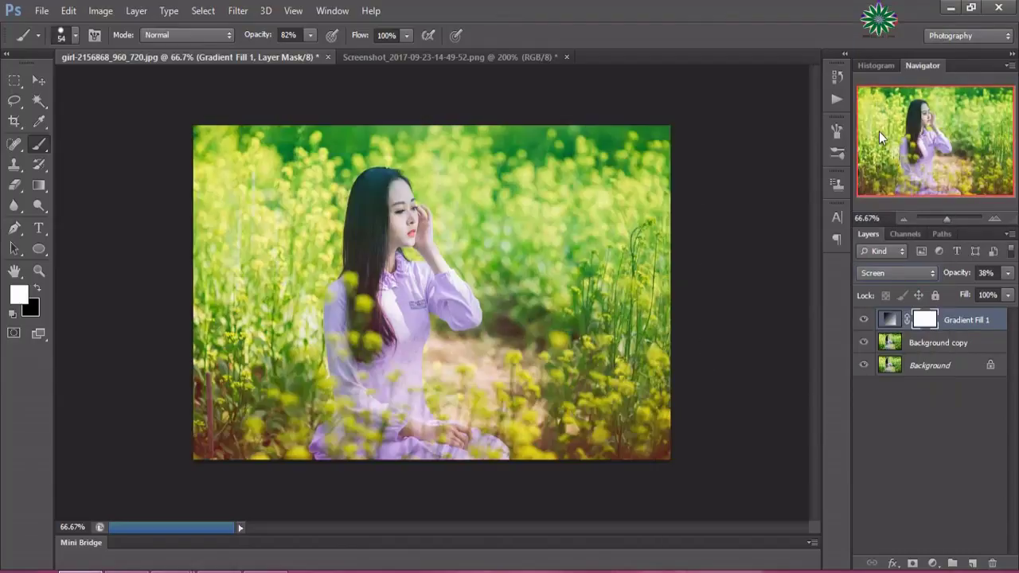
left_click(885, 272)
left_click(887, 195)
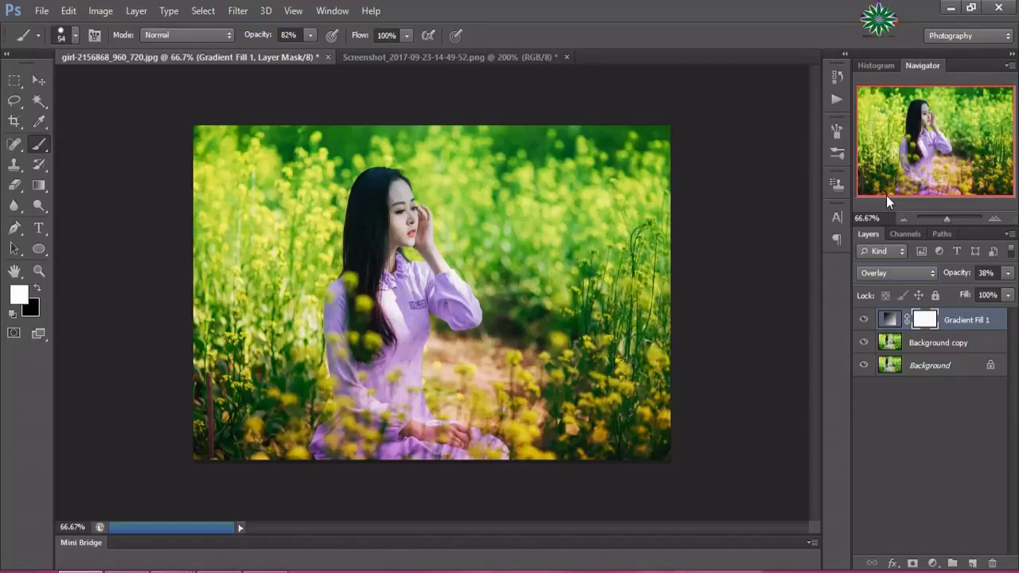
left_click(933, 563)
Add a Curves layer with RGB output 34–221 and Green output 26–227
left_click(909, 321)
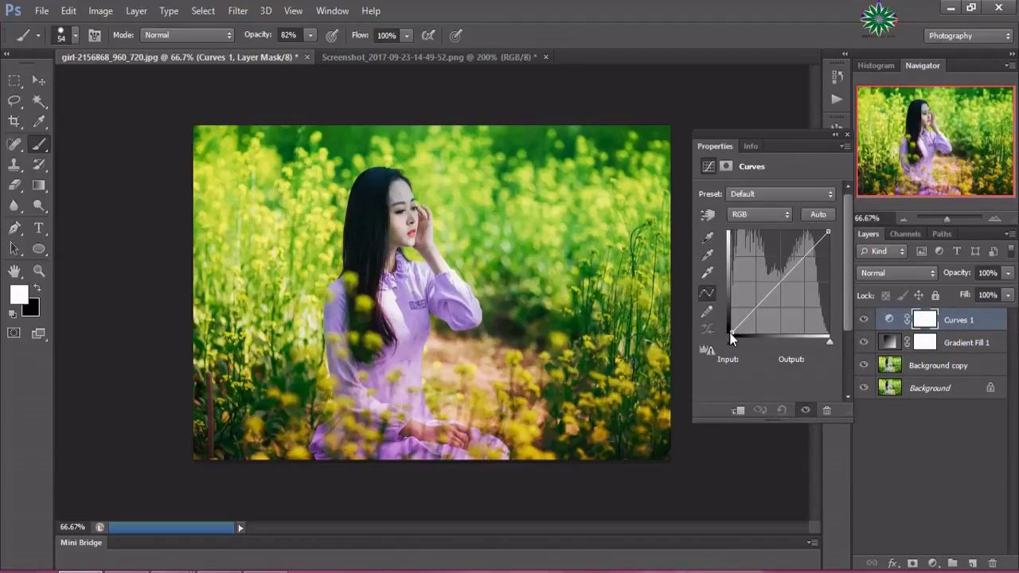
left_click_drag(731, 334, 730, 320)
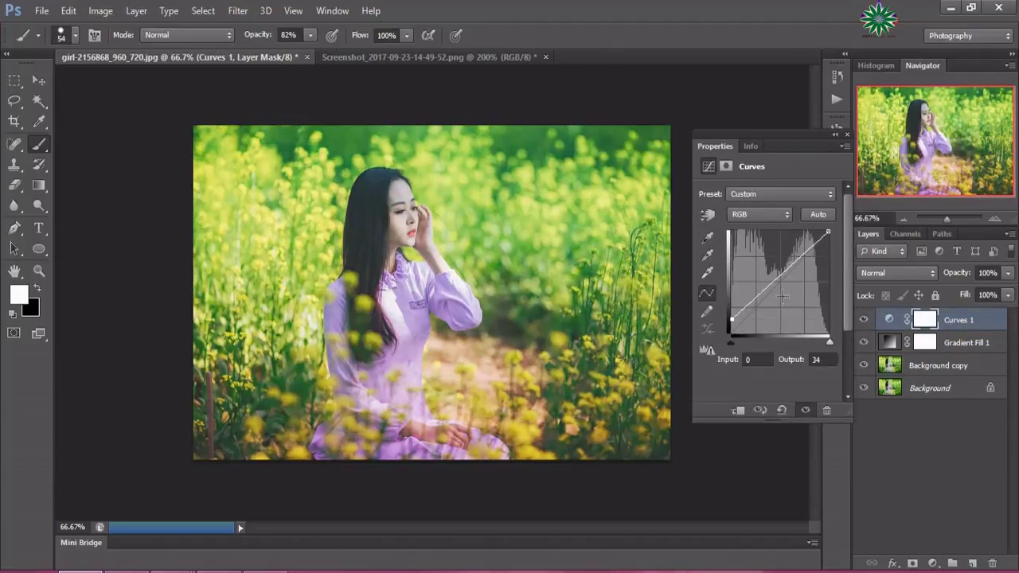
left_click_drag(827, 231, 824, 246)
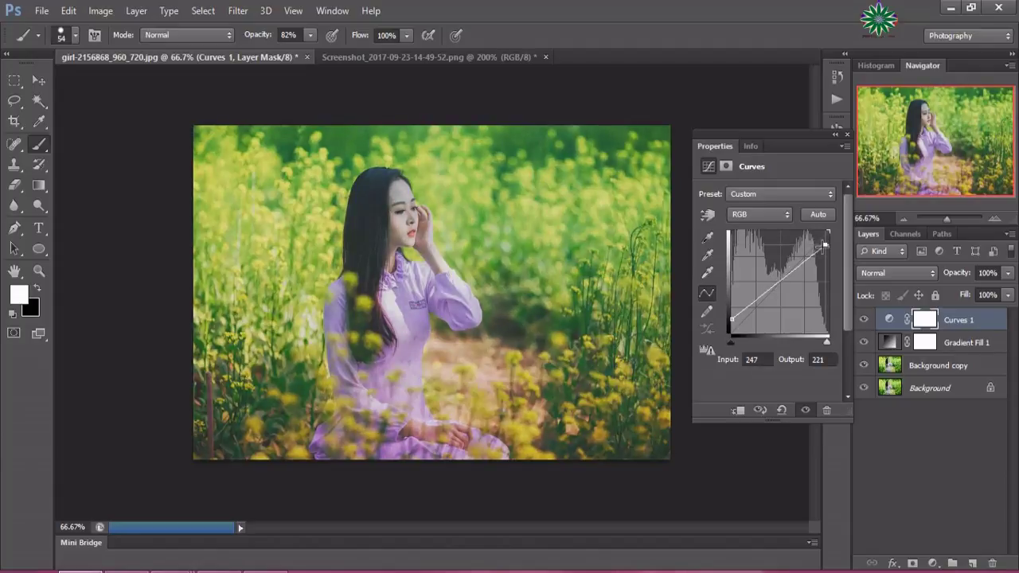
left_click(778, 214)
left_click(744, 255)
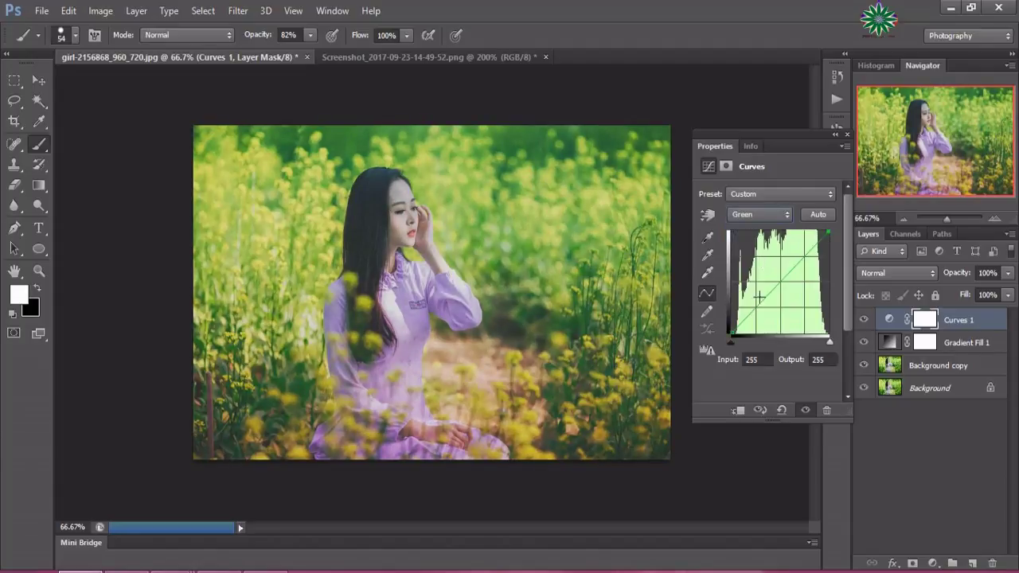
left_click_drag(731, 333, 730, 323)
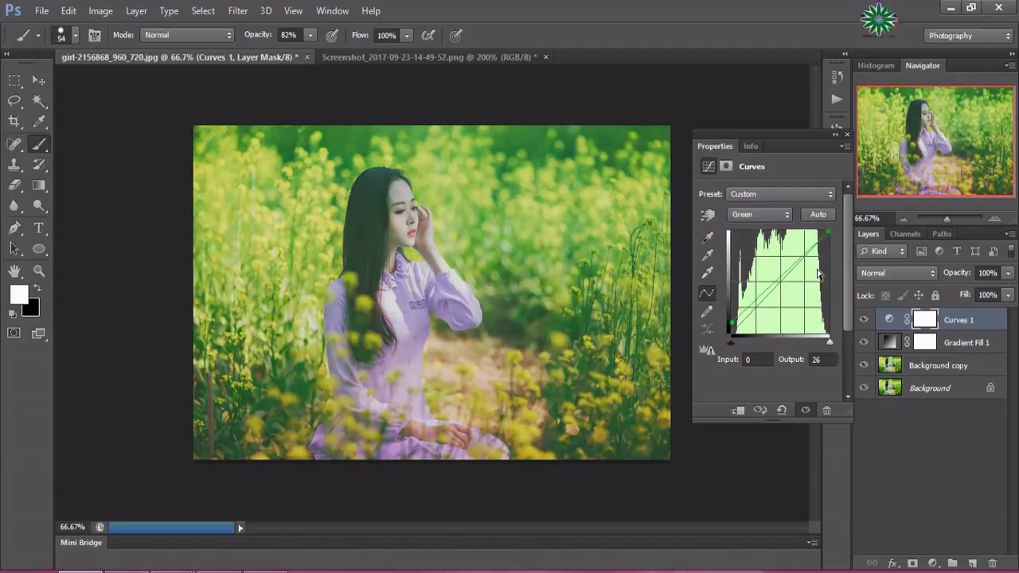
left_click_drag(826, 232, 828, 243)
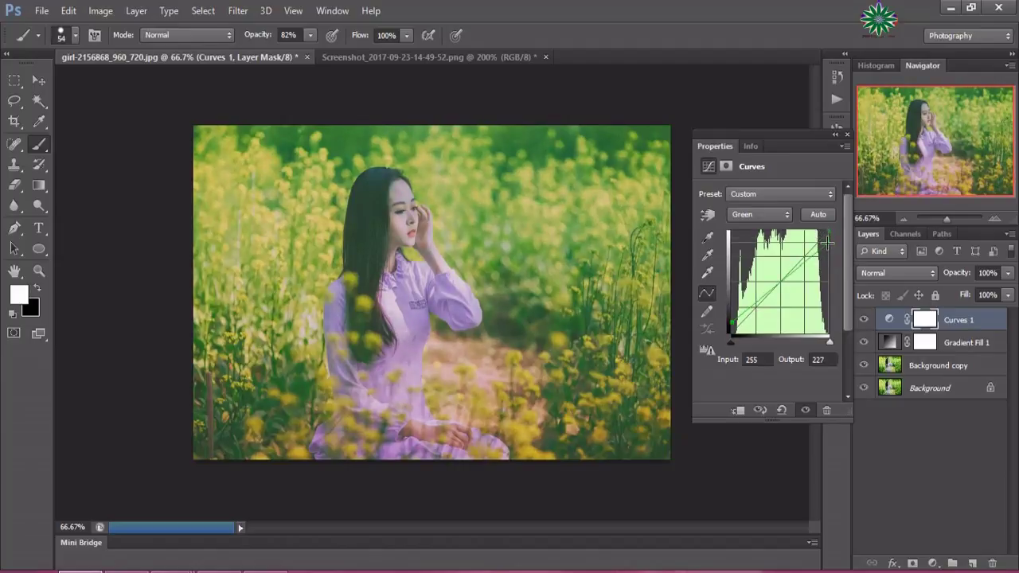
Set Curves 1 to Overlay at 49% opacity and add an empty Layer 1 on top
left_click(846, 135)
left_click(903, 275)
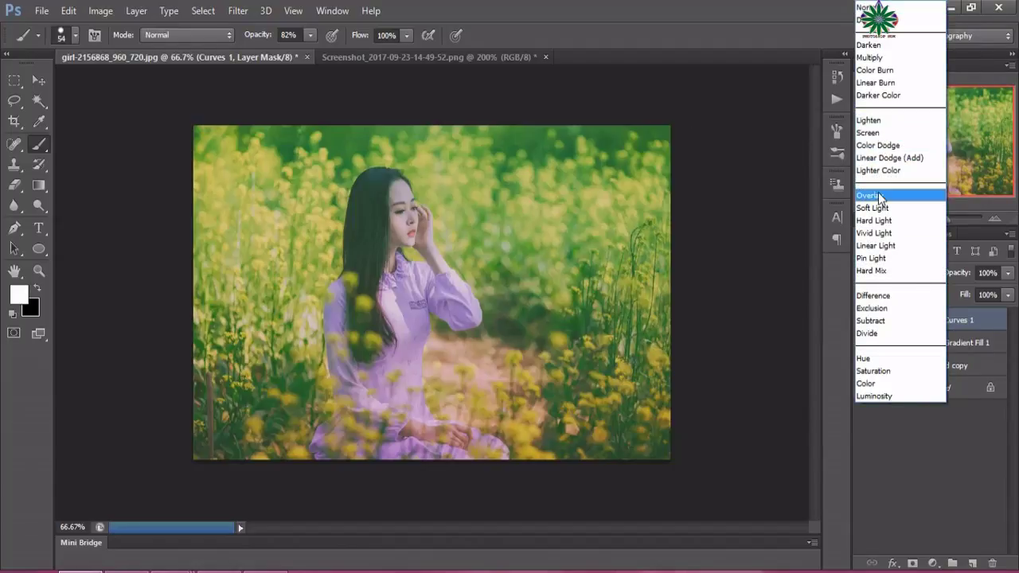
left_click(878, 196)
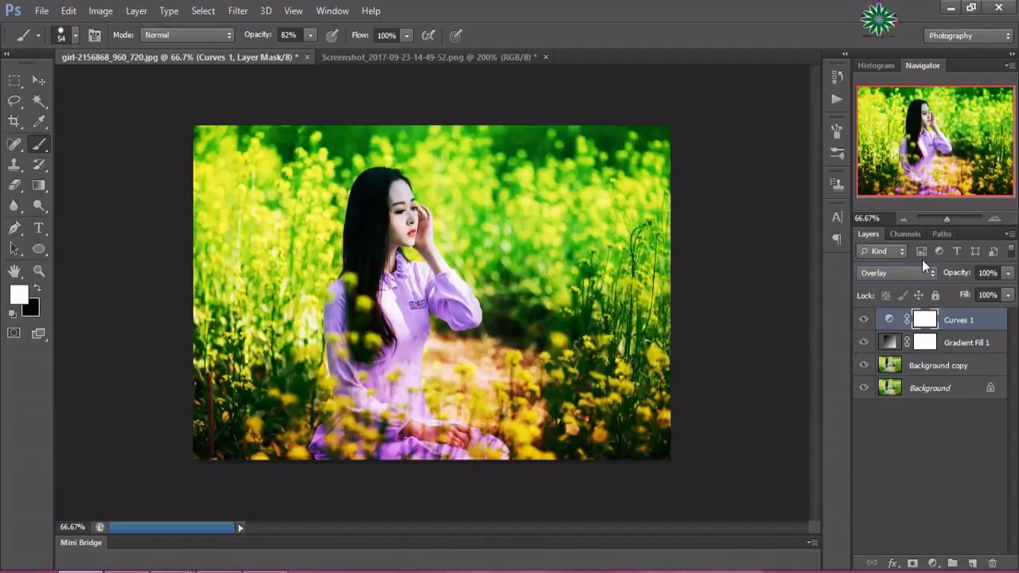
left_click(1008, 272)
left_click_drag(1001, 299, 969, 293)
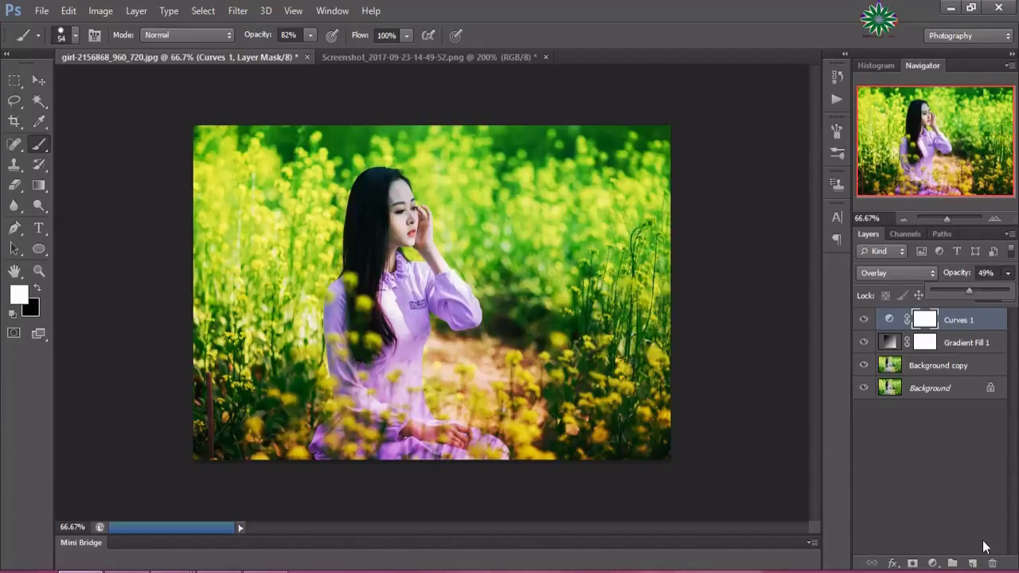
left_click(972, 564)
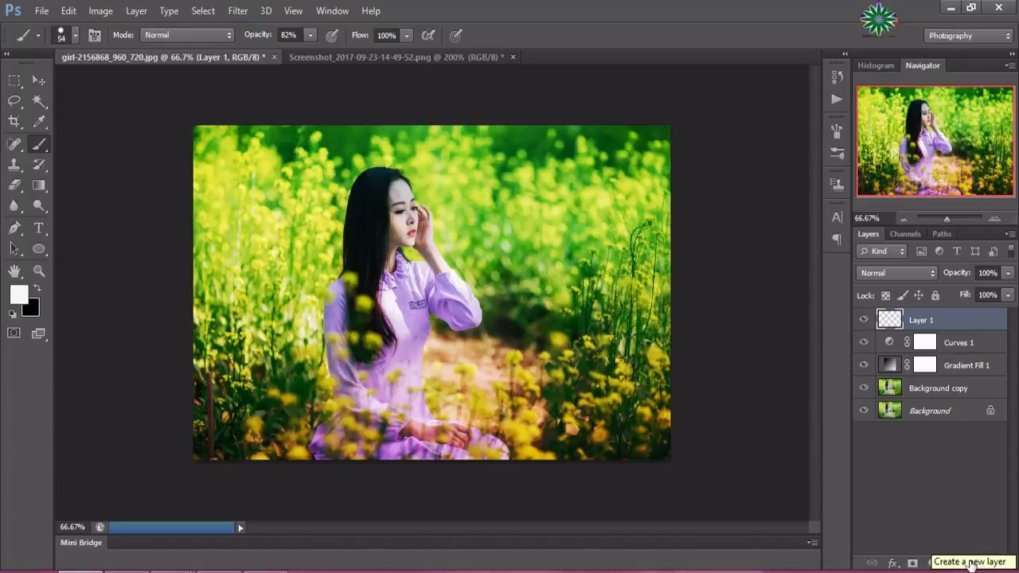
Drag the selected monarch butterfly from its screenshot document onto the girl photo
left_click(352, 58)
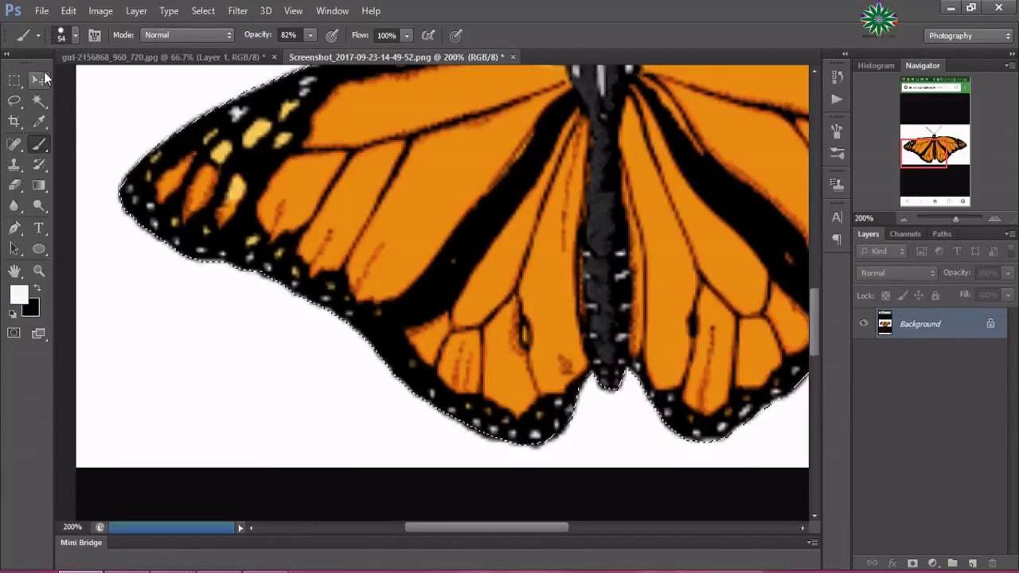
left_click(39, 81)
mouse_move(403, 178)
left_mouse_down()
mouse_move(313, 190)
mouse_move(352, 237)
left_mouse_up()
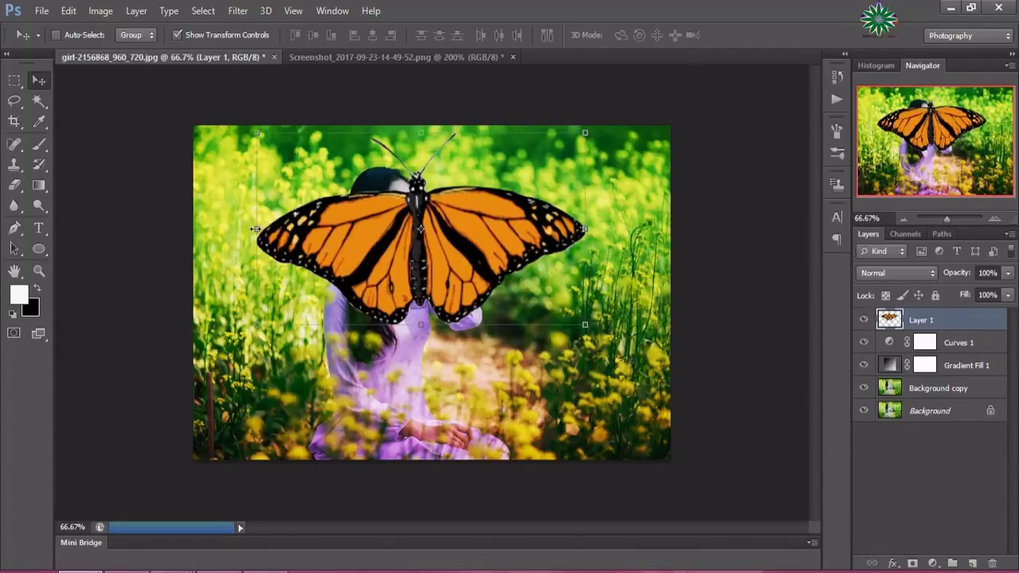
Rotate the butterfly about 78° and scale it to roughly 15% width and 19% height
mouse_move(244, 204)
left_mouse_down()
mouse_move(443, 205)
mouse_move(410, 185)
left_mouse_up()
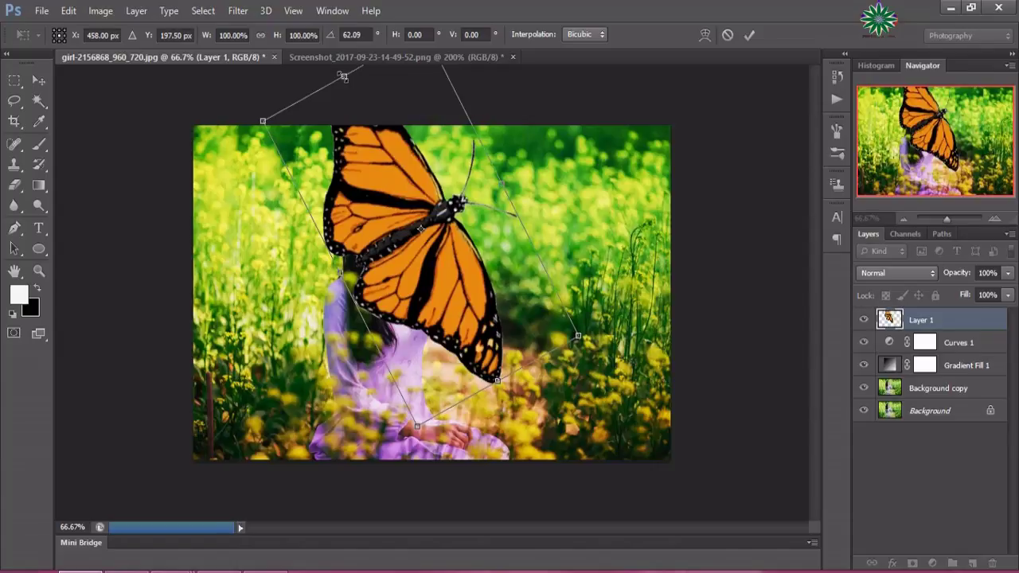
left_click_drag(342, 75, 476, 332)
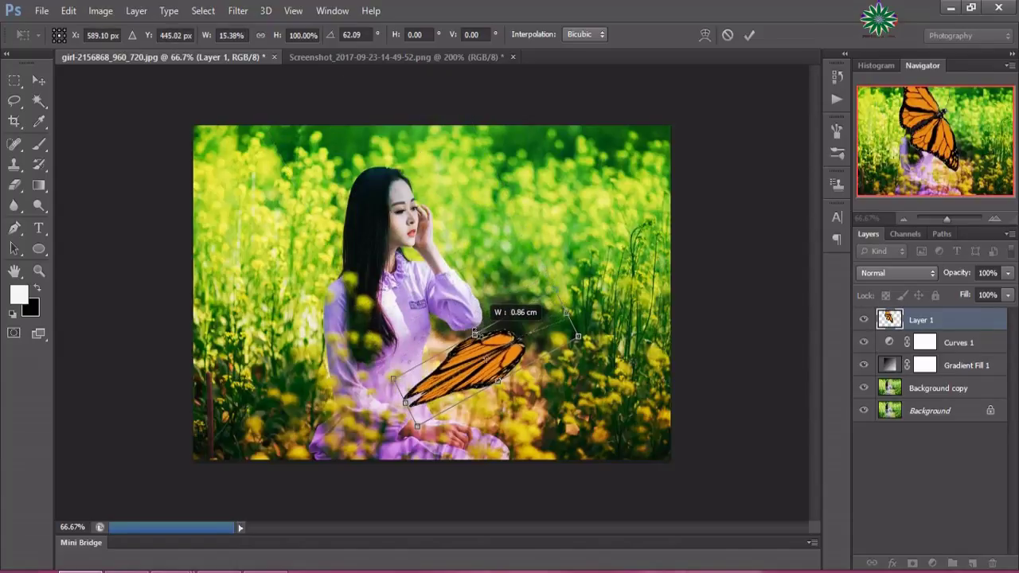
left_click_drag(406, 401, 546, 355)
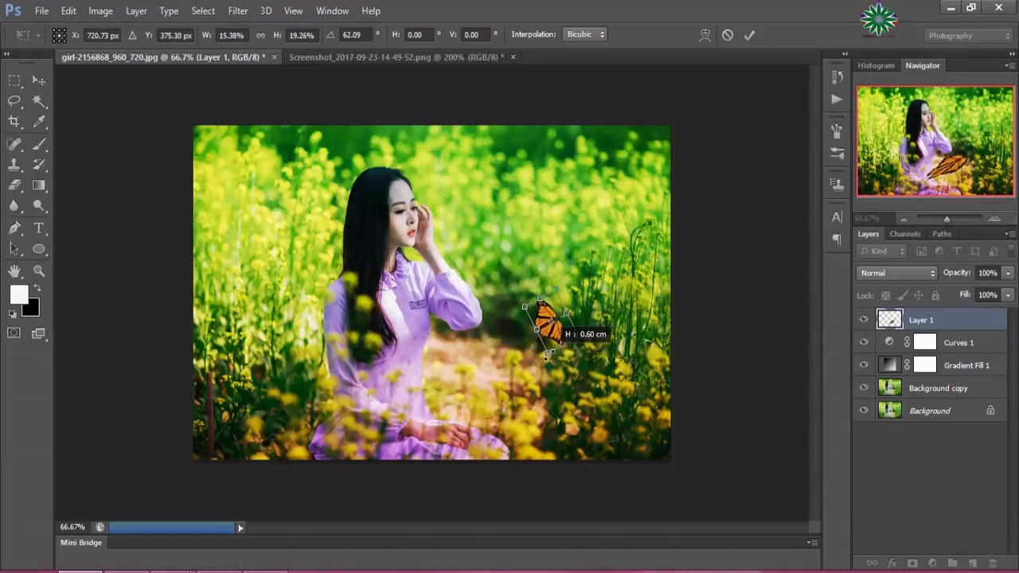
left_click_drag(530, 289, 535, 291)
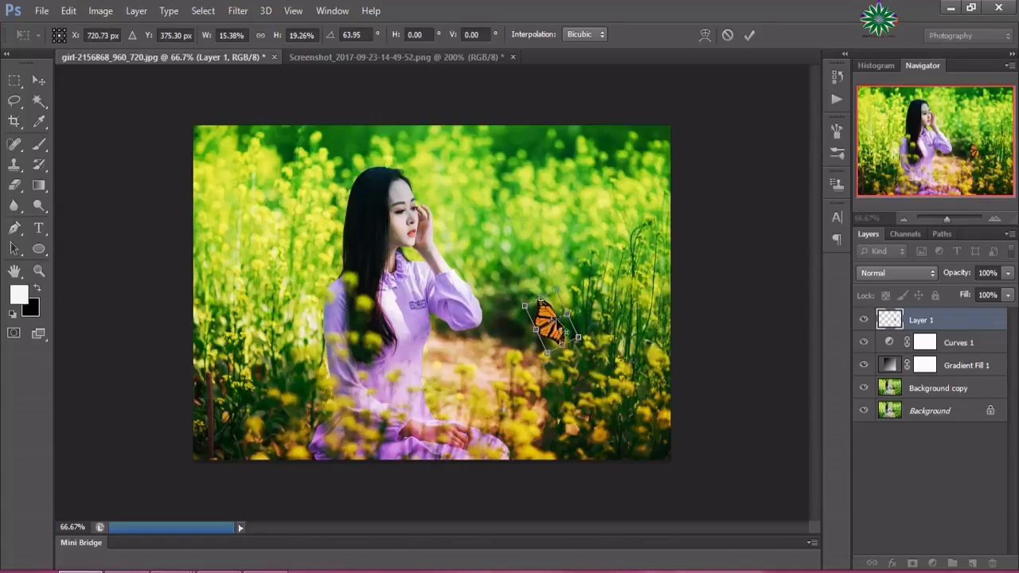
Position the butterfly on the right-side flowers and commit the transformation
left_click_drag(552, 312, 622, 267)
left_click_drag(550, 323, 628, 260)
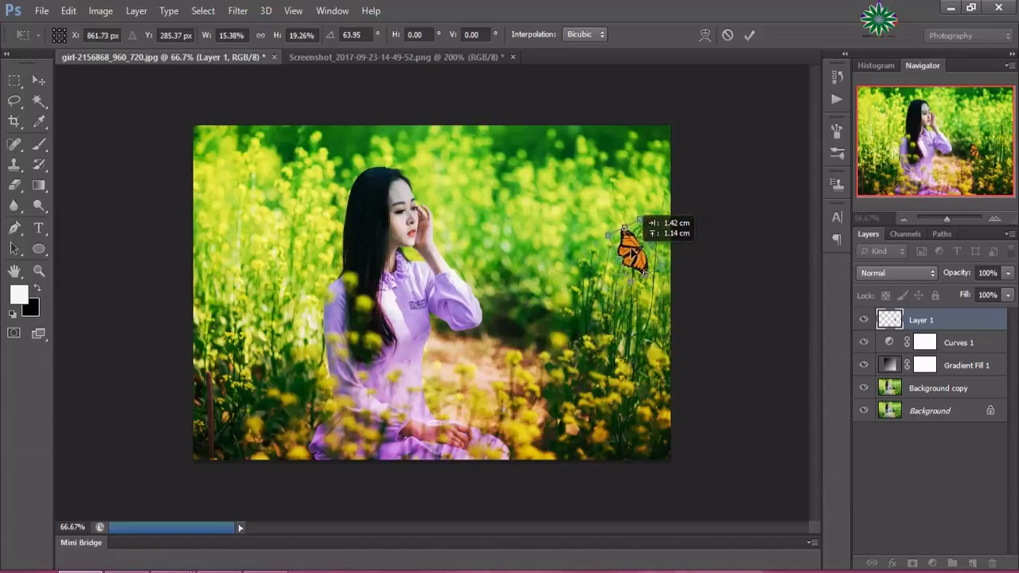
mouse_move(628, 258)
left_mouse_down()
mouse_move(633, 247)
mouse_move(601, 230)
mouse_move(635, 246)
mouse_move(602, 228)
left_mouse_up()
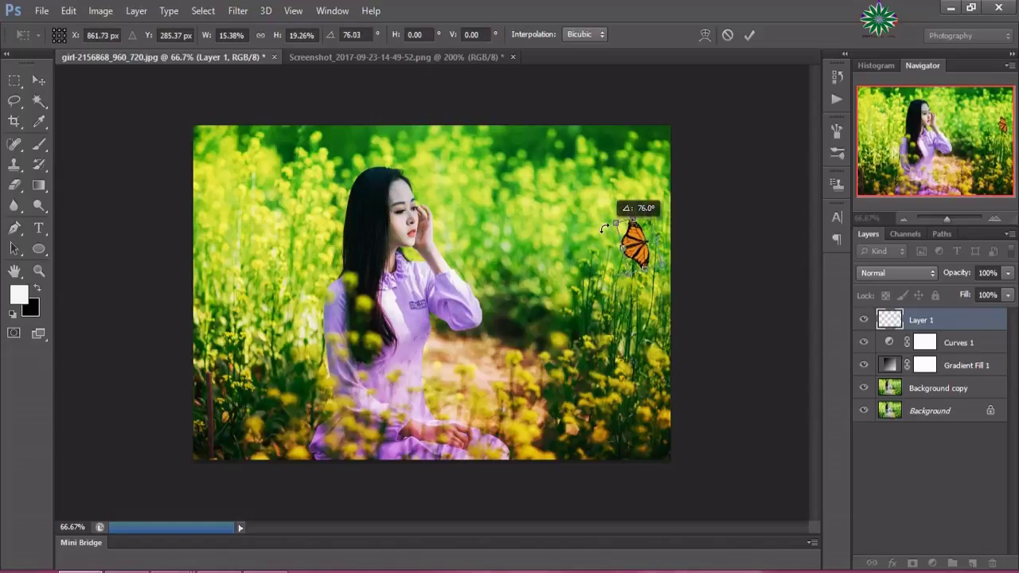
left_click(39, 81)
Apply the butterfly's transformation and convert Layer 1 to a Smart Object
left_click(456, 231)
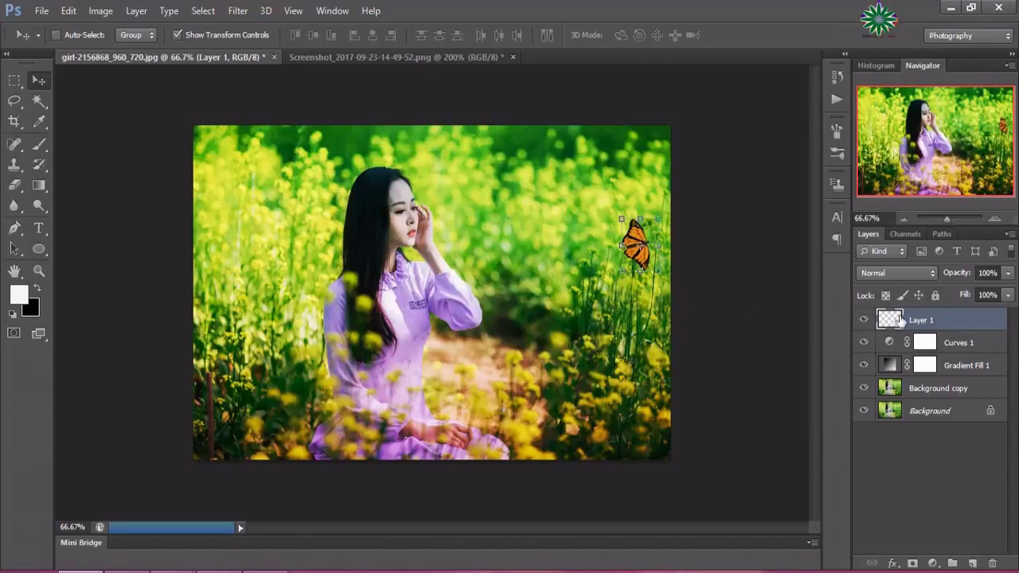
right_click(956, 327)
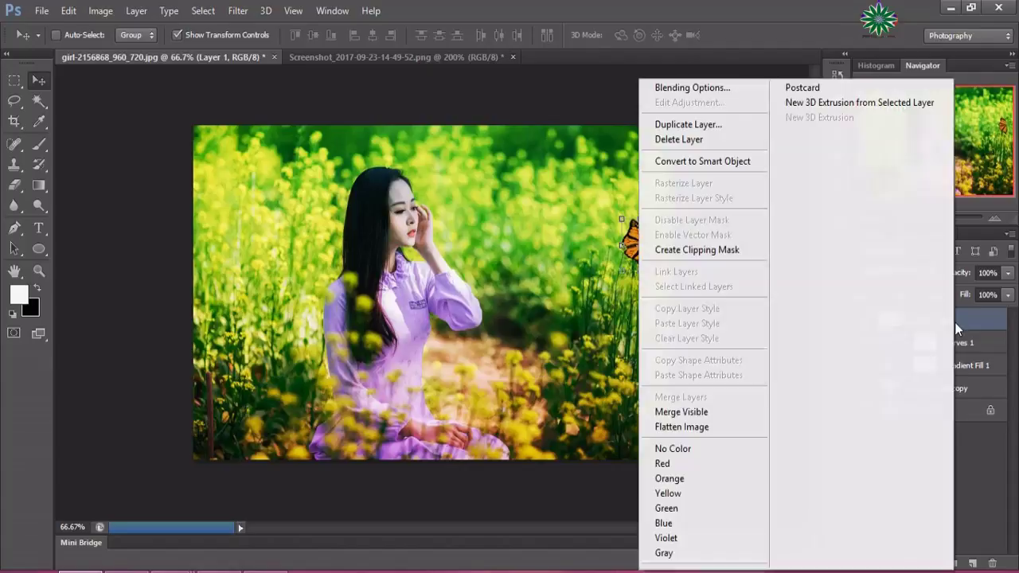
left_click(674, 162)
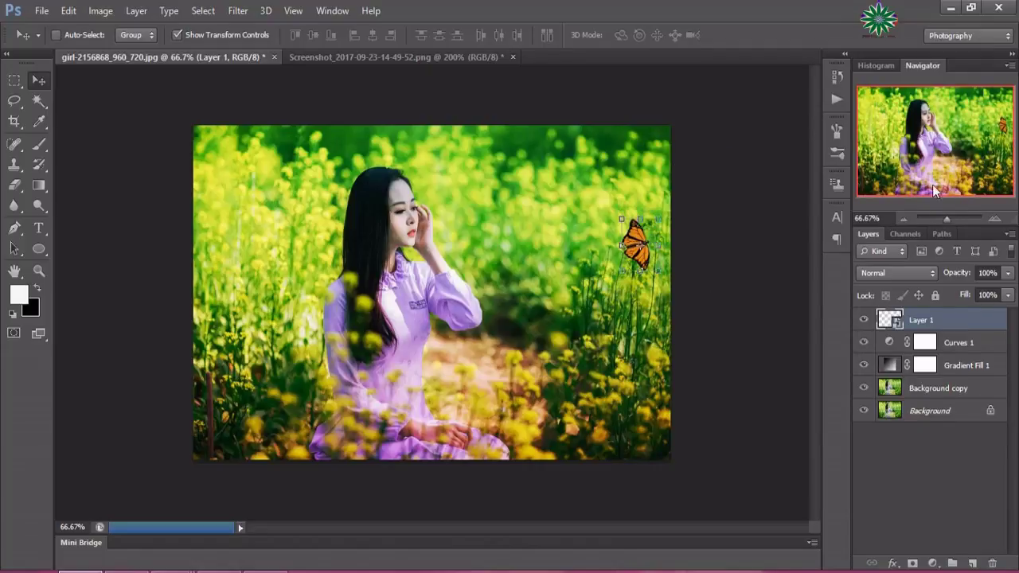
Try Overlay, Color, Screen, Color Burn and Soft Light blending on Layer 1, then return it to Normal
left_click(918, 273)
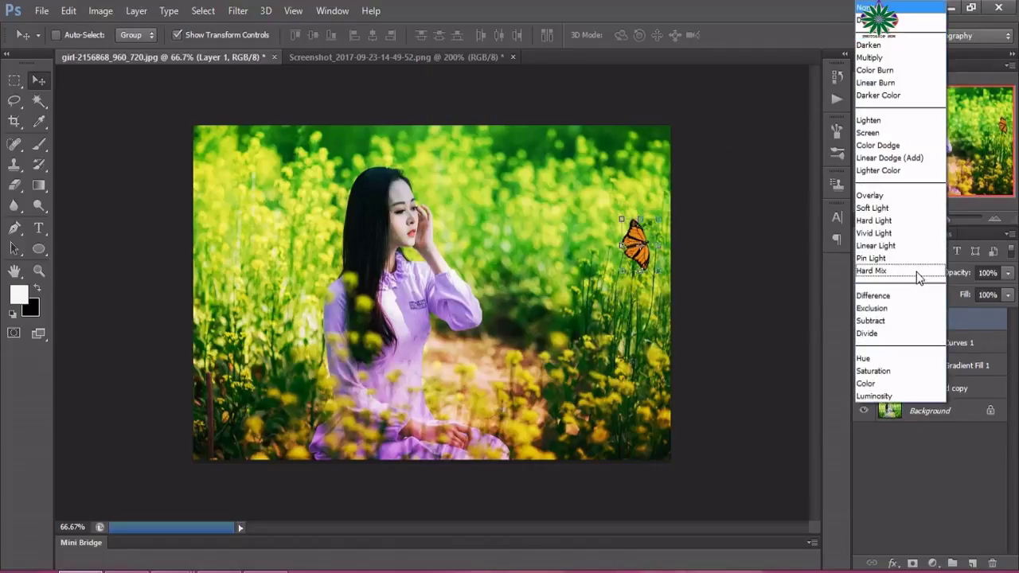
left_click(881, 192)
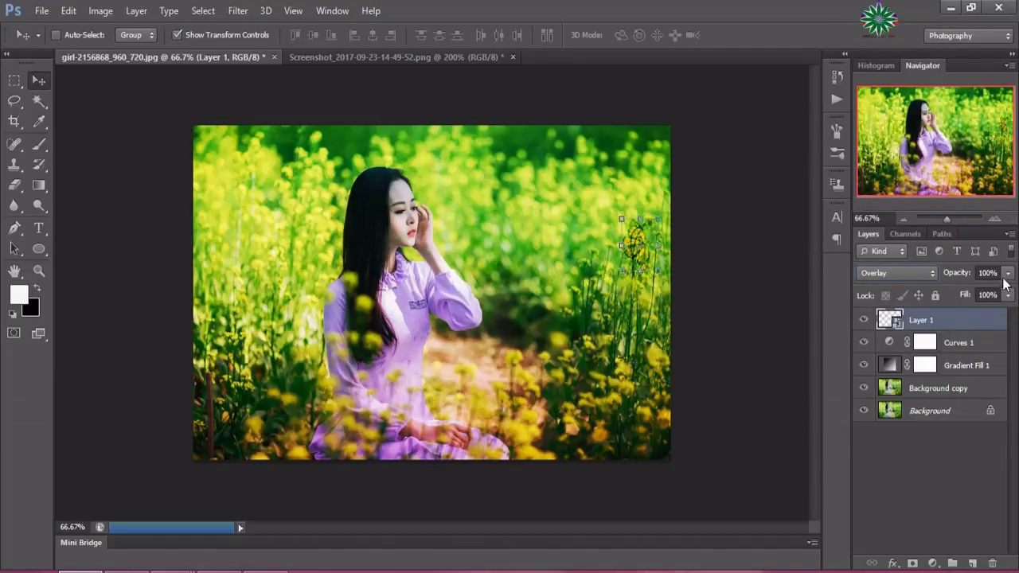
left_click(917, 272)
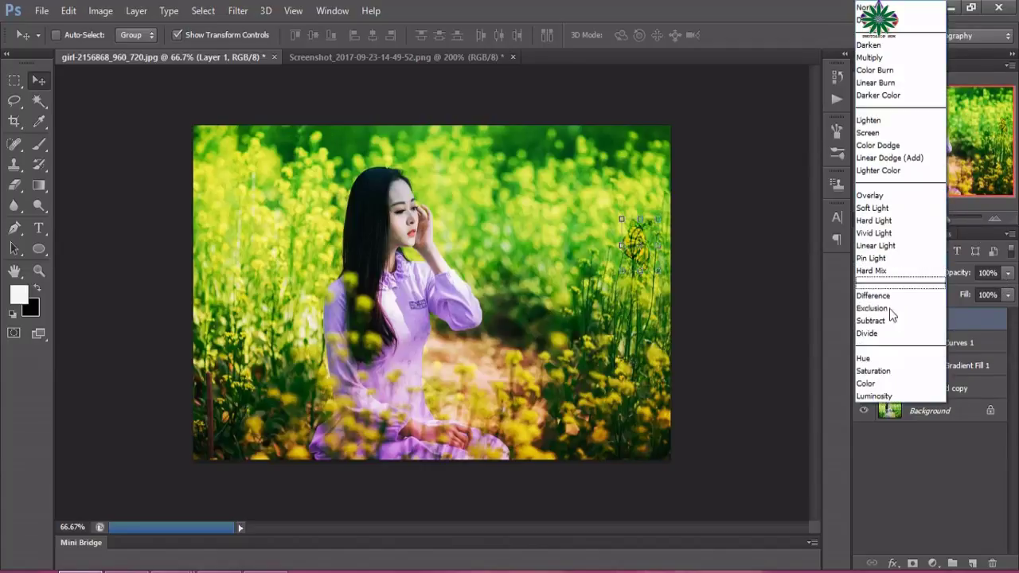
left_click(878, 383)
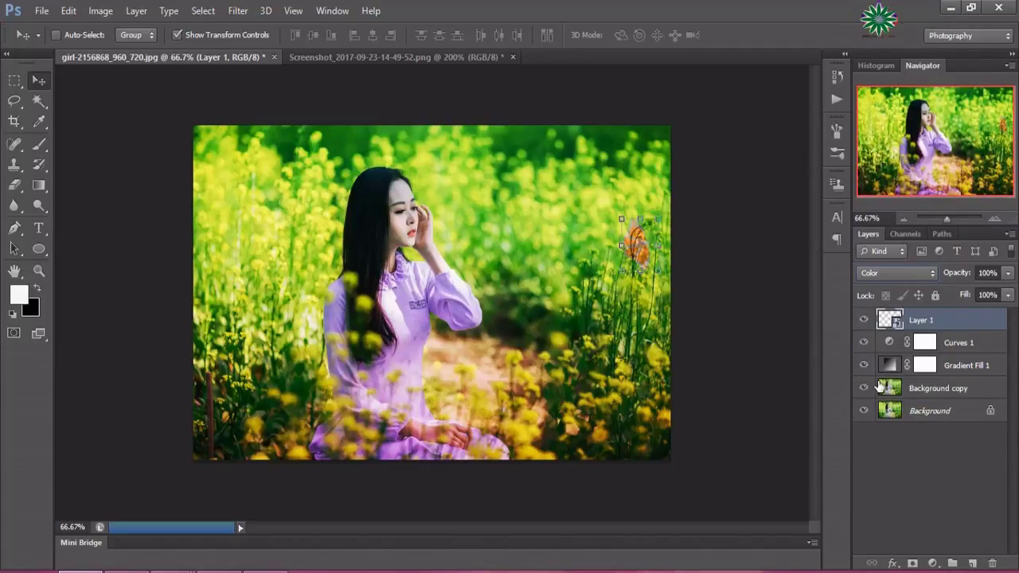
left_click(905, 272)
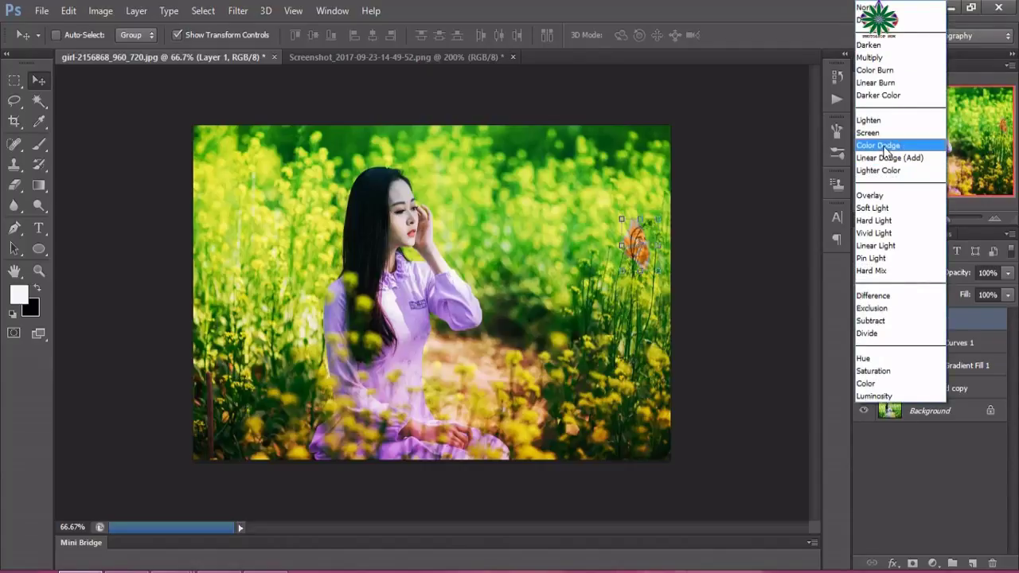
left_click(877, 133)
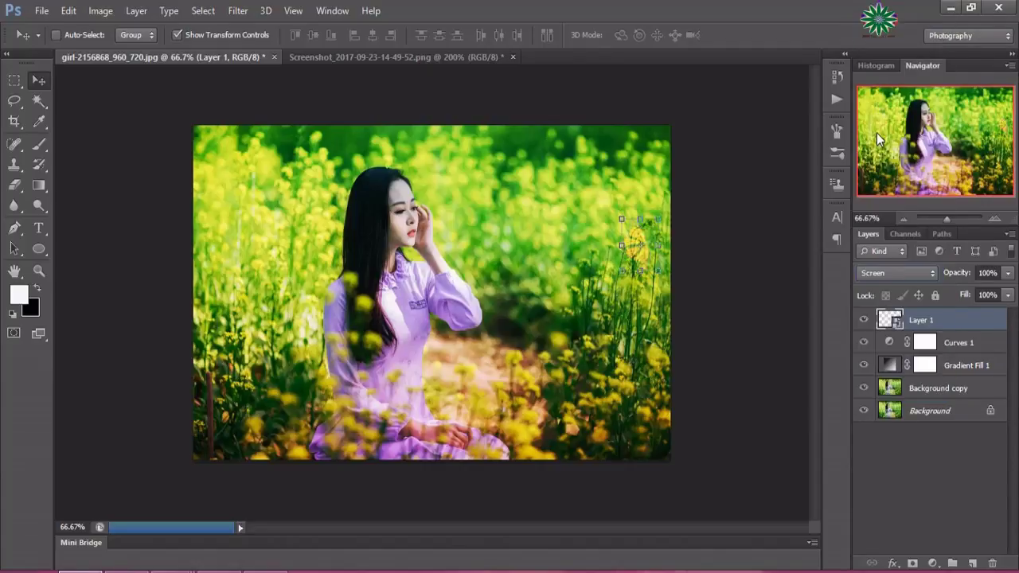
left_click(917, 274)
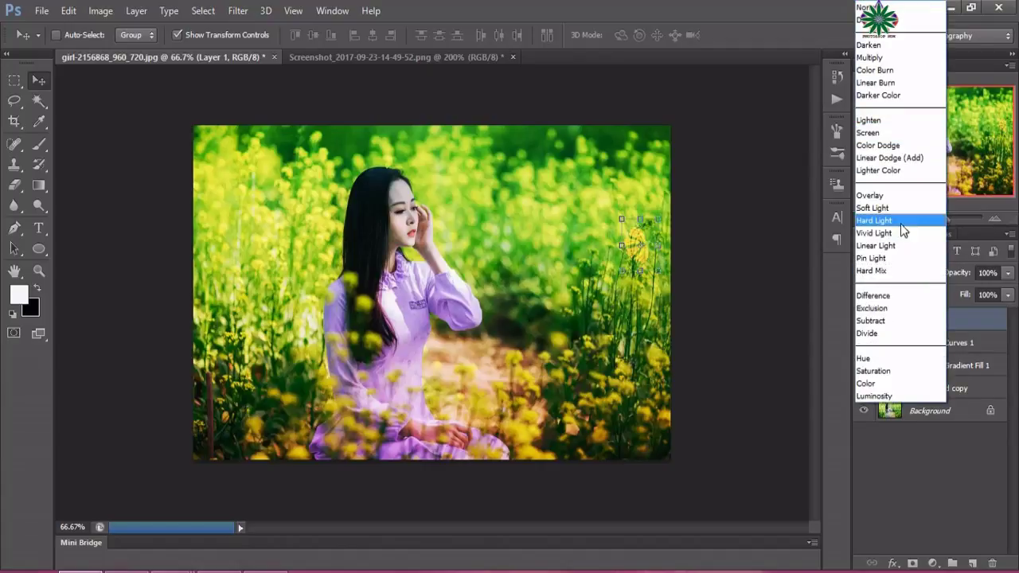
left_click(899, 71)
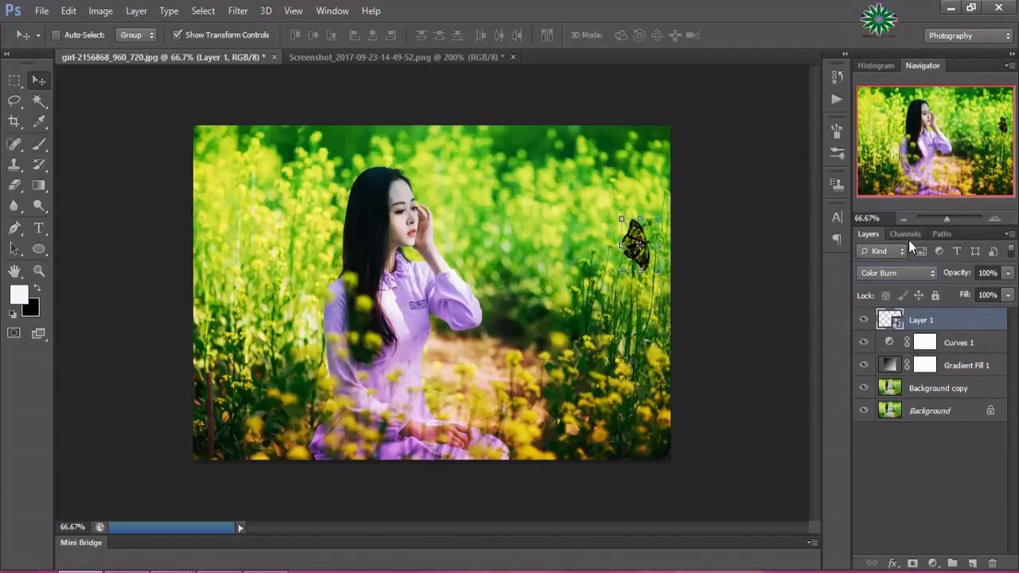
left_click(902, 274)
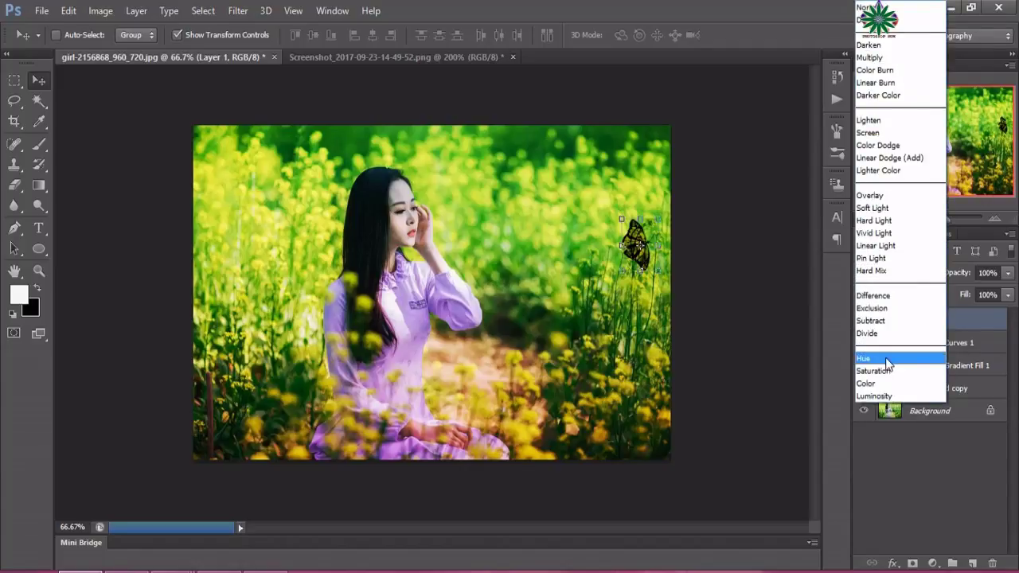
left_click(869, 208)
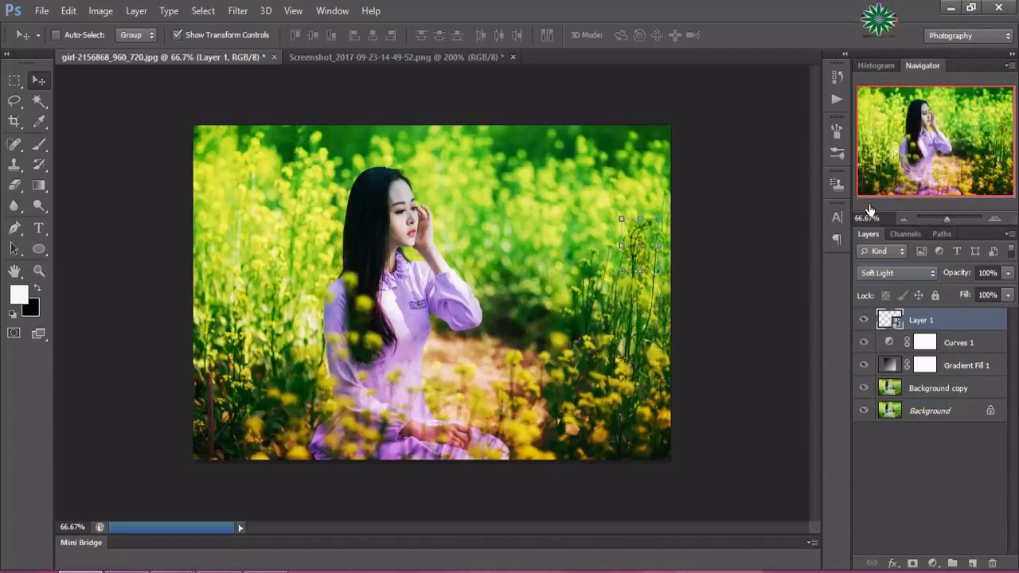
left_click(910, 273)
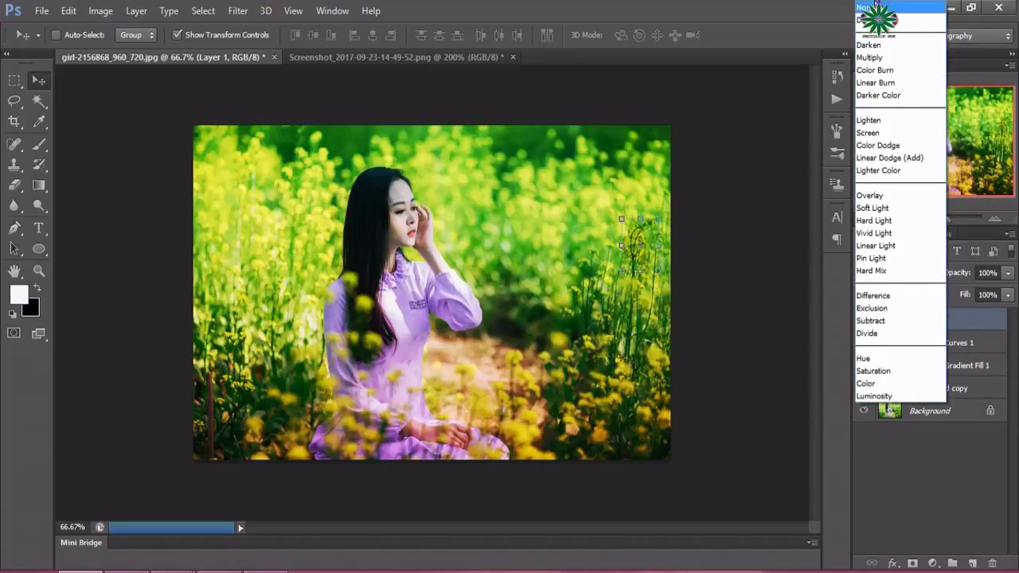
left_click(863, 7)
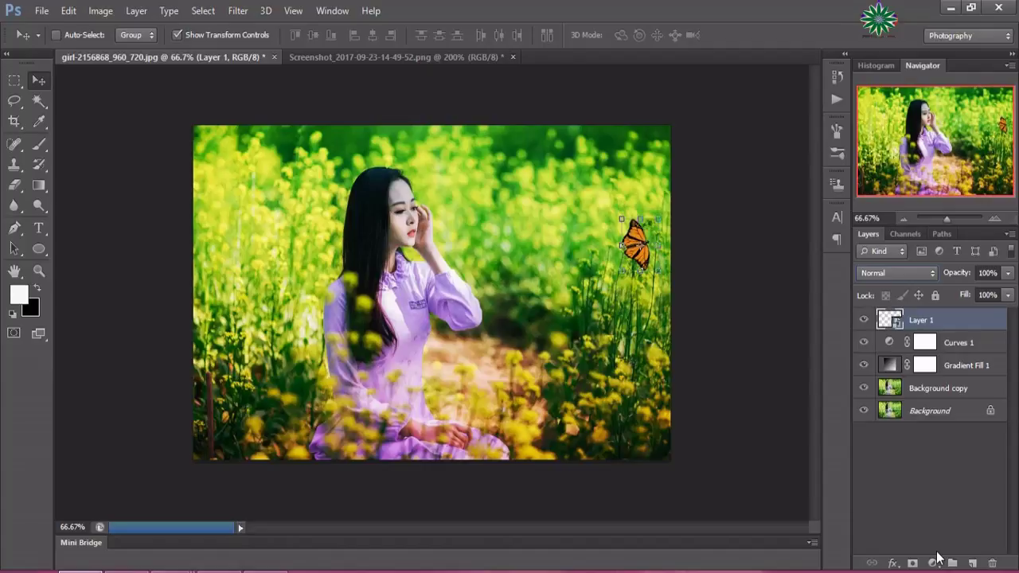
Stamp visible layers into Layer 2 and add a Brightness/Contrast layer with brightness 12 and contrast -15
key("ctrl+shift+alt+e")
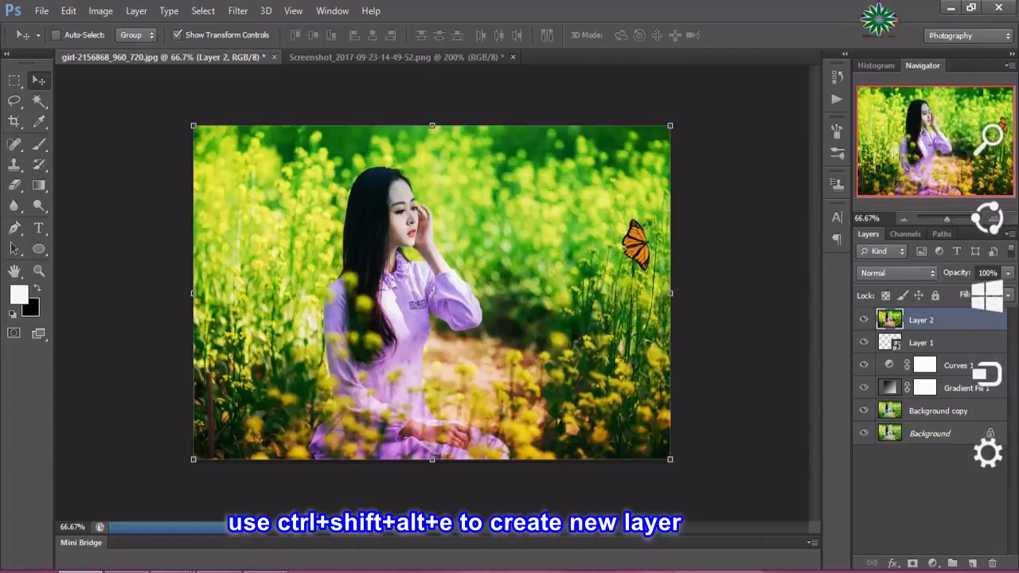
left_click(935, 557)
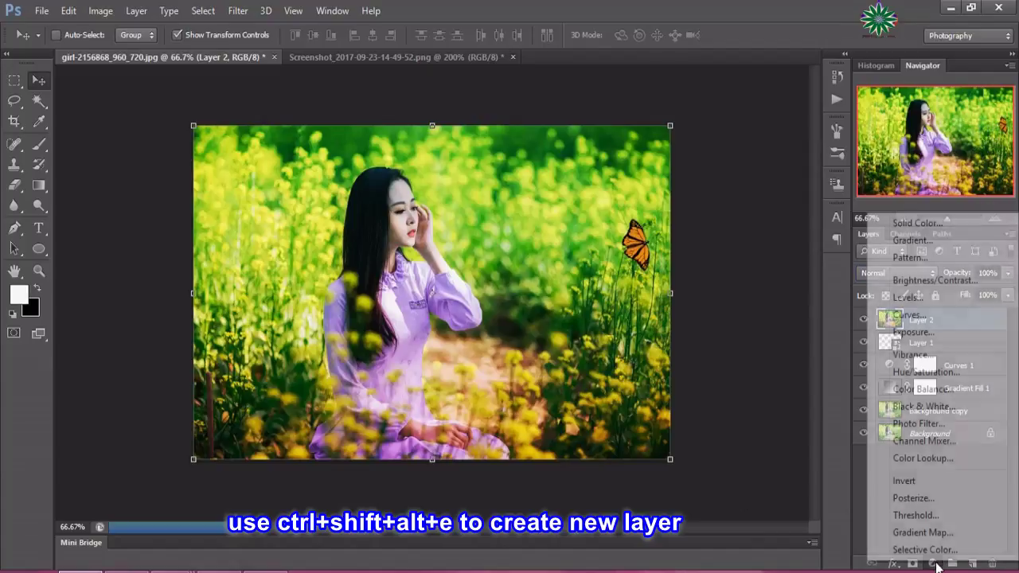
left_click(907, 280)
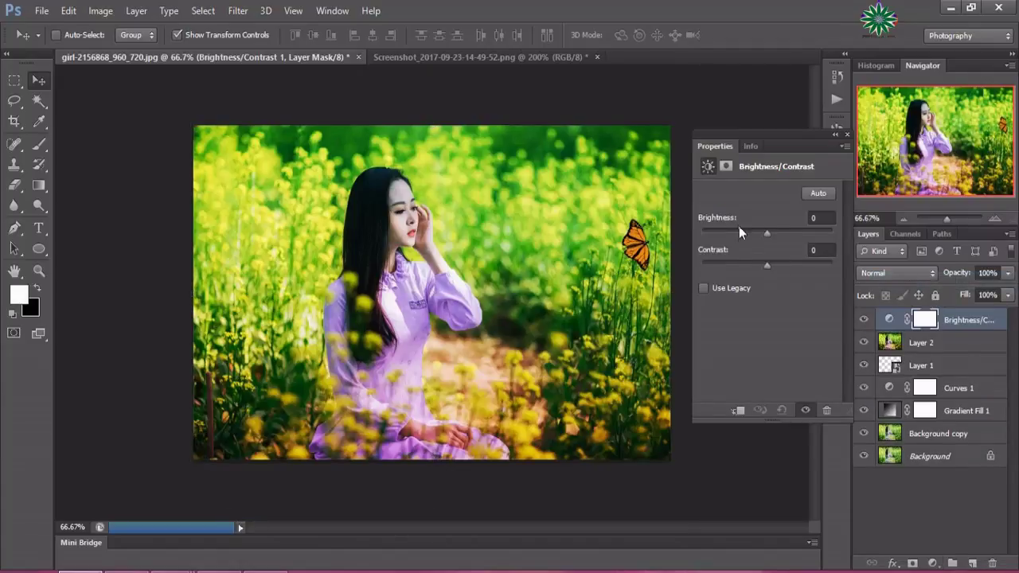
mouse_move(765, 231)
left_mouse_down()
mouse_move(744, 232)
mouse_move(772, 235)
left_mouse_up()
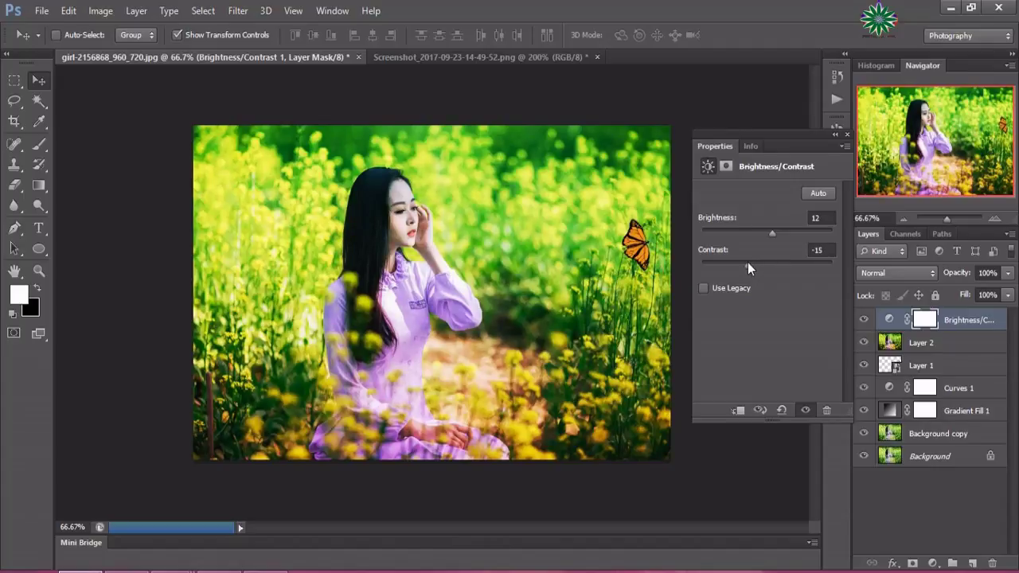
left_click(847, 135)
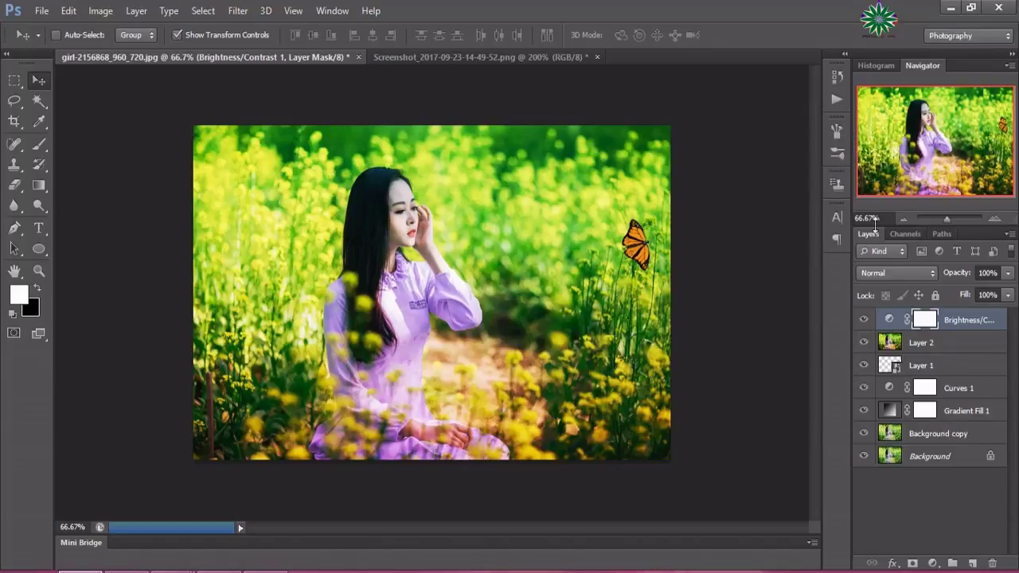